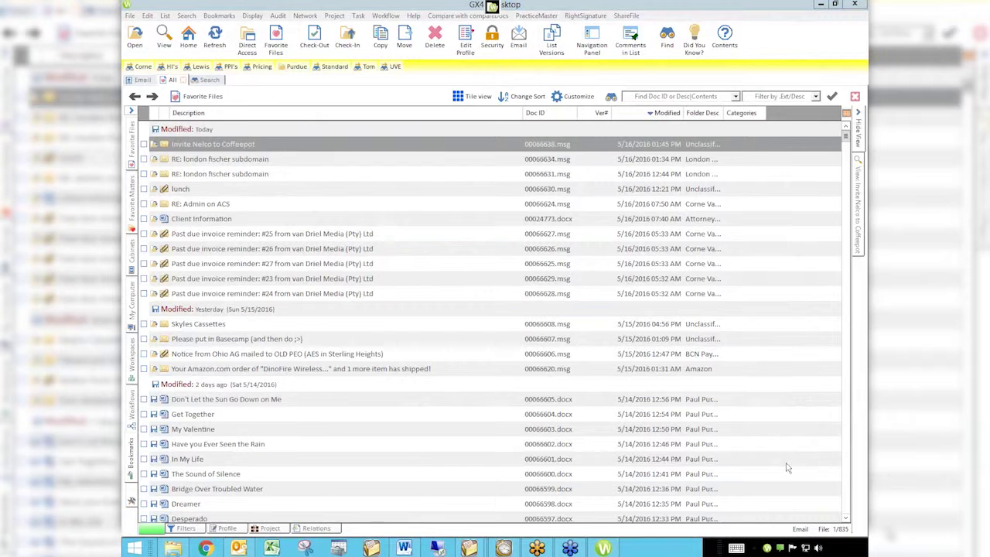
Use the Send To menu on the invoice reminder #24 row to open the Add/Edit destinations manager.
left_click(571, 313)
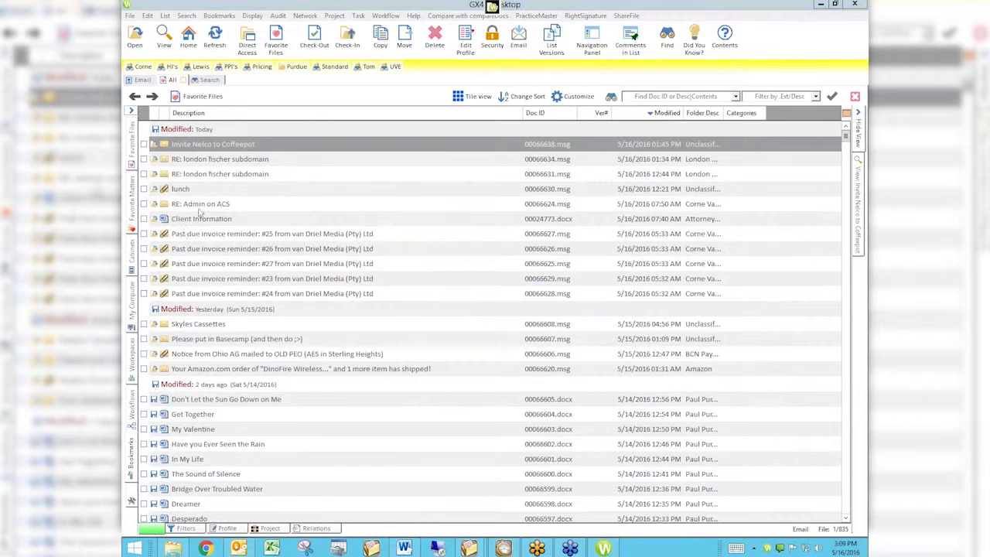
right_click(220, 295)
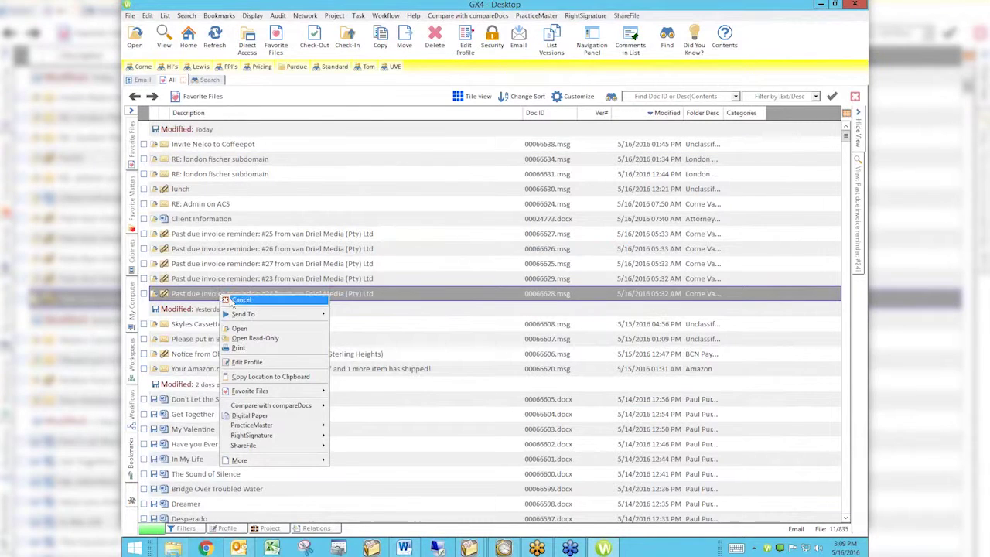
mouse_move(248, 314)
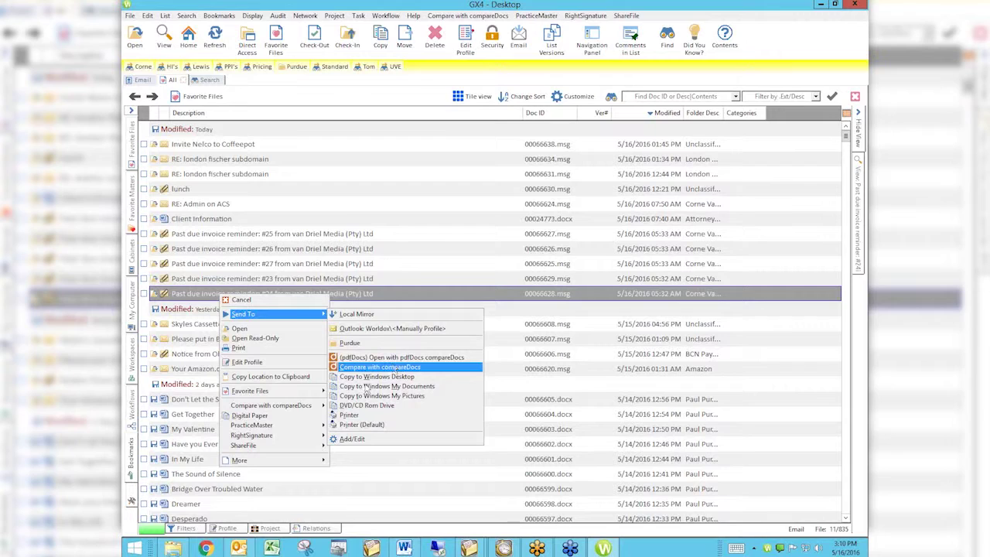
left_click(351, 438)
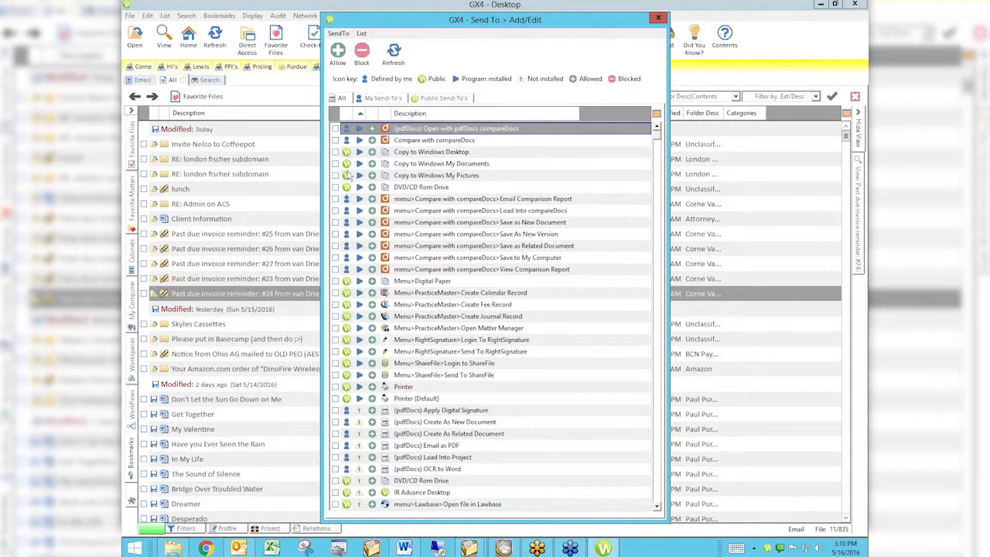
Browse the All, My and Public Send-To lists, then edit the Copy to Windows Desktop entry.
left_click(437, 98)
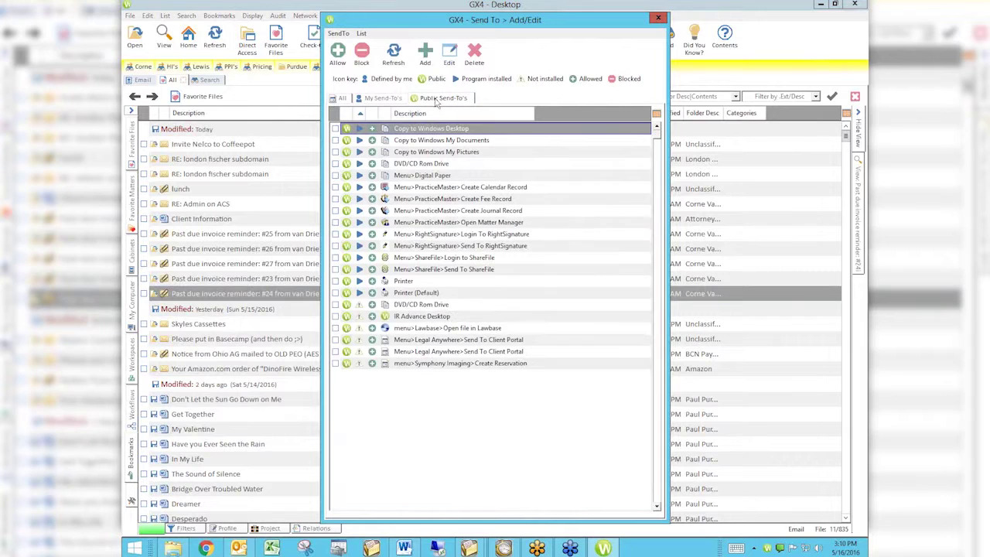
left_click(382, 98)
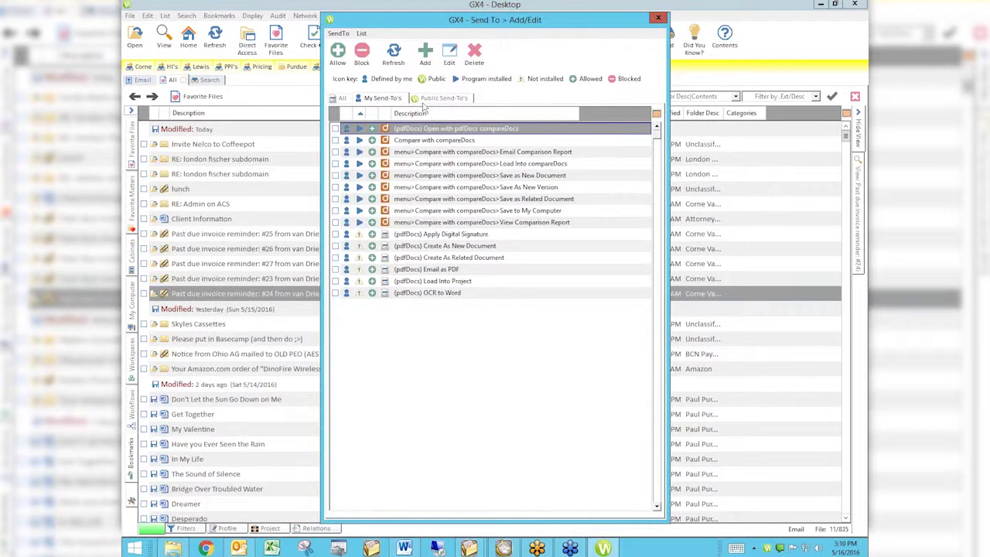
left_click(343, 98)
right_click(422, 152)
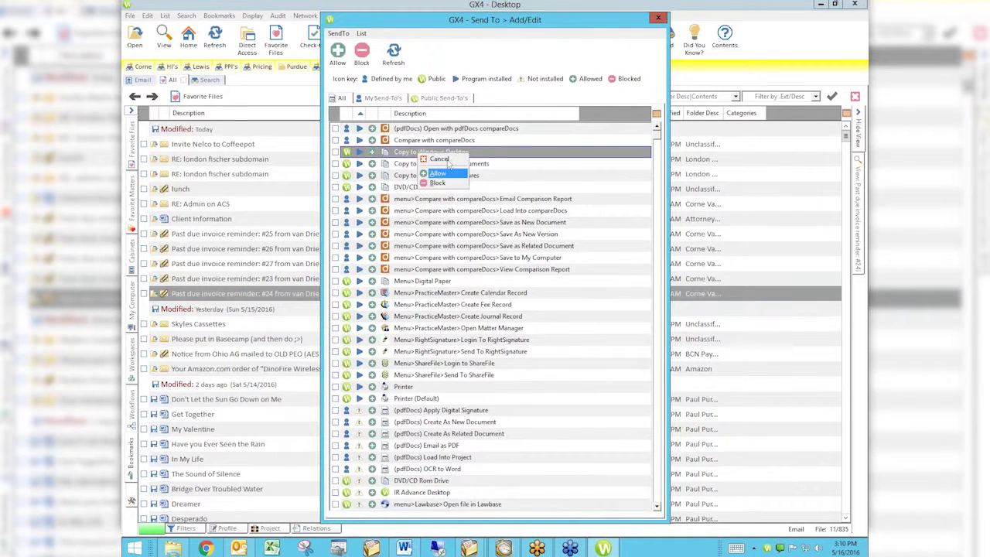
left_click(491, 153)
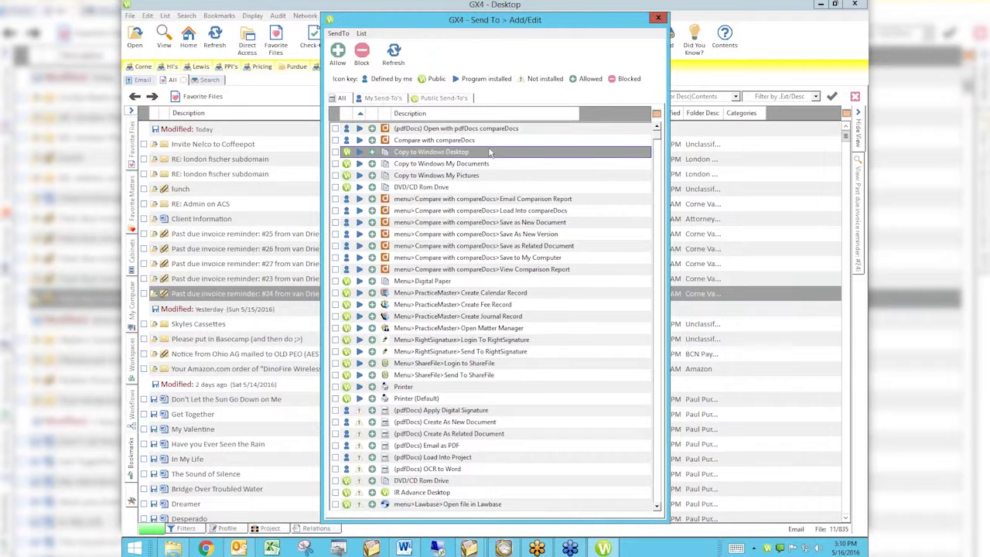
left_click(384, 98)
left_click(441, 100)
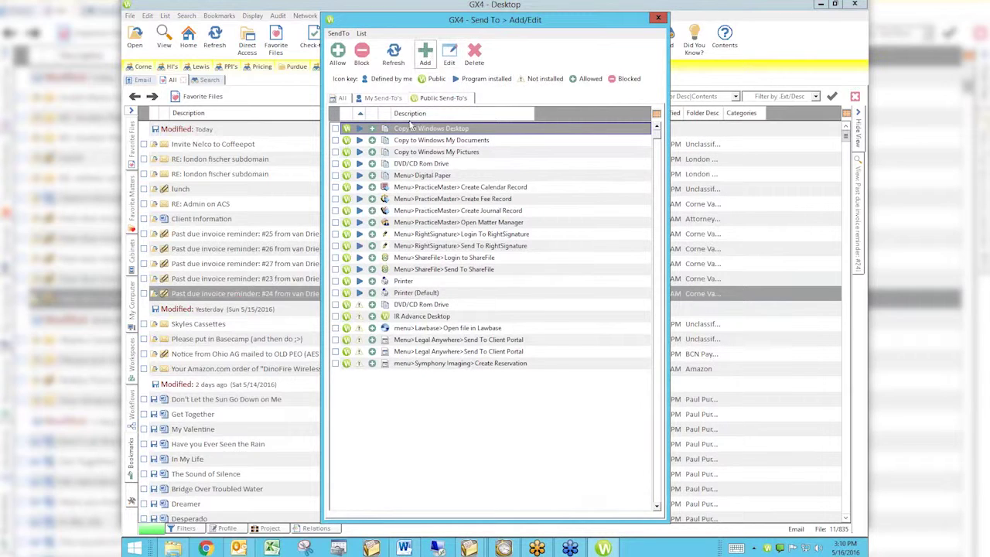
left_click(448, 56)
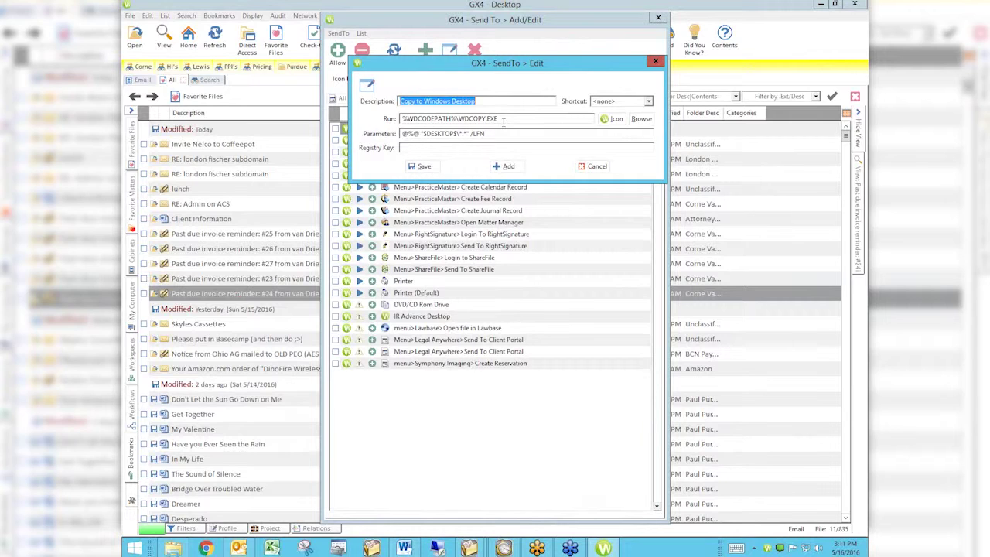
Change the destination description from Copy to Windows Desktop to Copy to Worldox Folder.
key("Tab")
left_click_drag(486, 133, 373, 136)
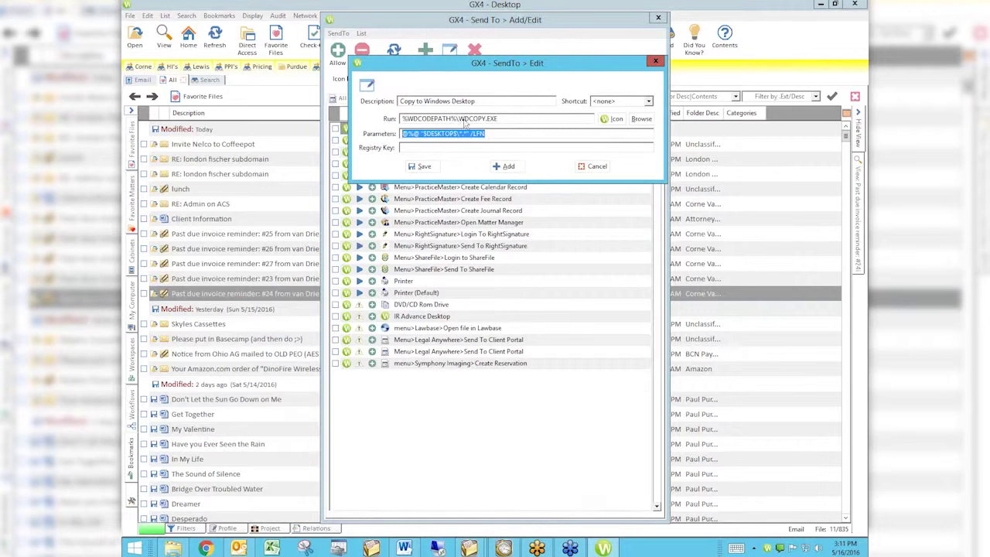
left_click_drag(504, 118, 383, 124)
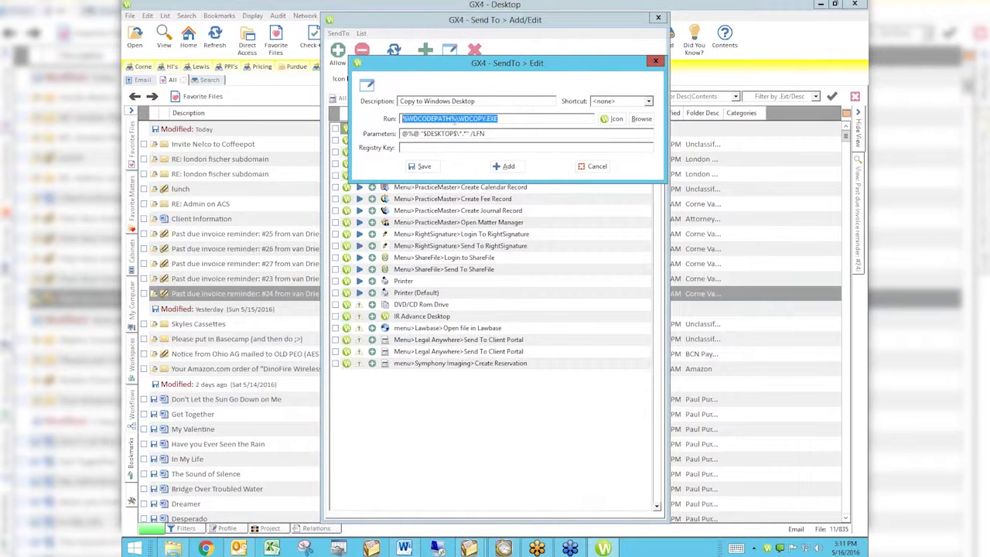
left_click(477, 102)
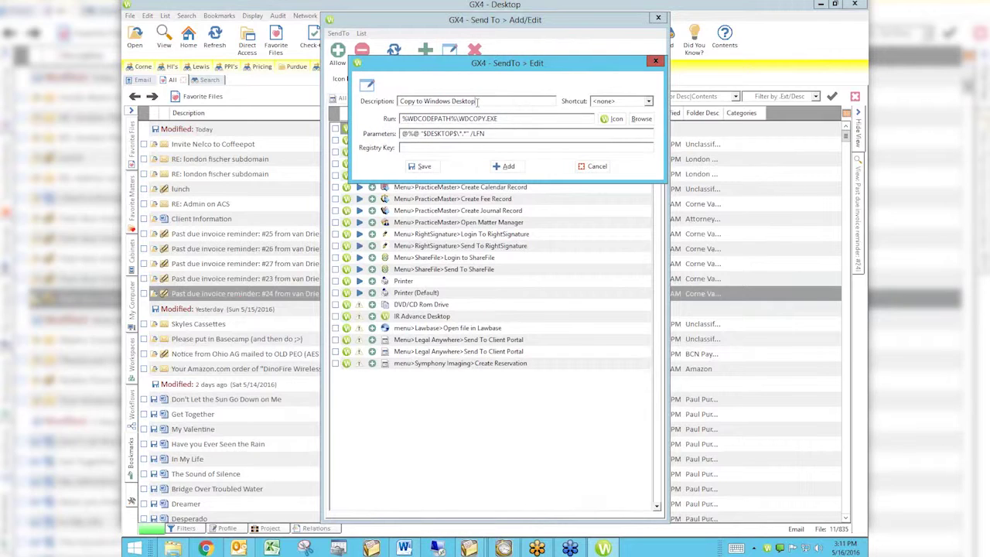
left_click_drag(478, 102, 422, 104)
type("W Worldox Folder")
Insert \Worldox\ after $DESKTOP$ in the parameters and remove a stray description character.
left_click(456, 134)
type("$\\Worldox\\")
key("BackSpace")
type("x")
left_click(432, 101)
key("BackSpace")
Save Copy to Worldox Folder as a new destination and close the Send To manager.
left_click(504, 167)
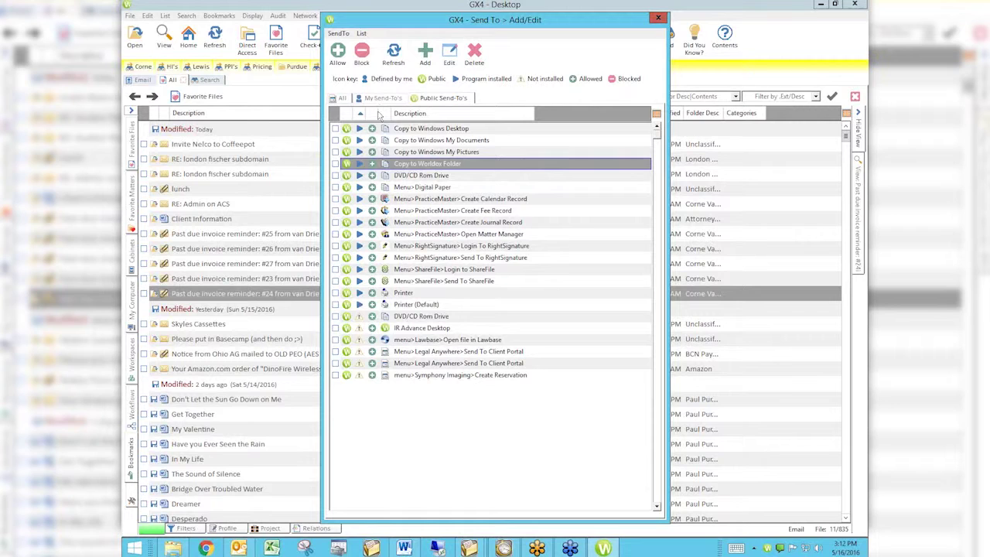
left_click(657, 19)
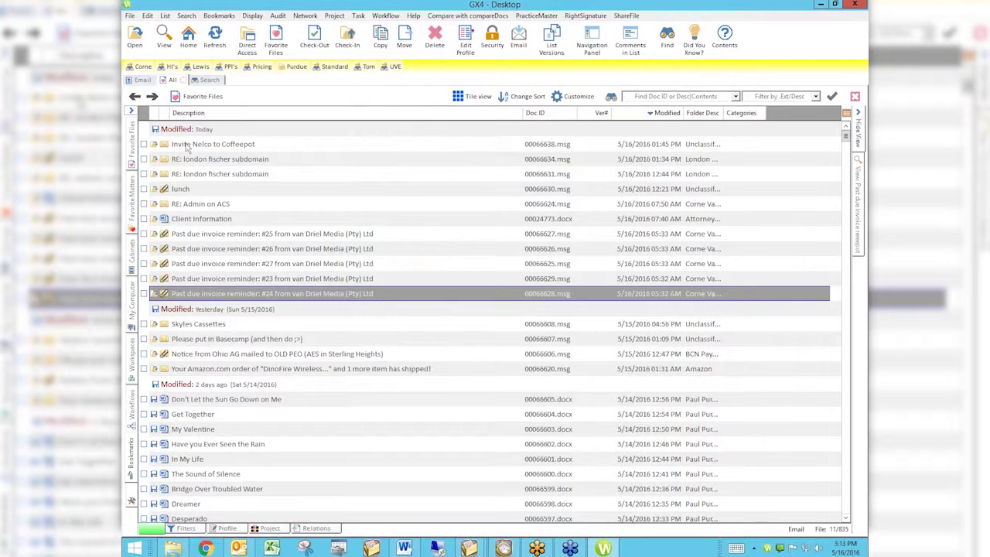
Open the Invite Nelco to Coffeepot email, close the Docs window and return to Worldox GX4.
double_click(186, 146)
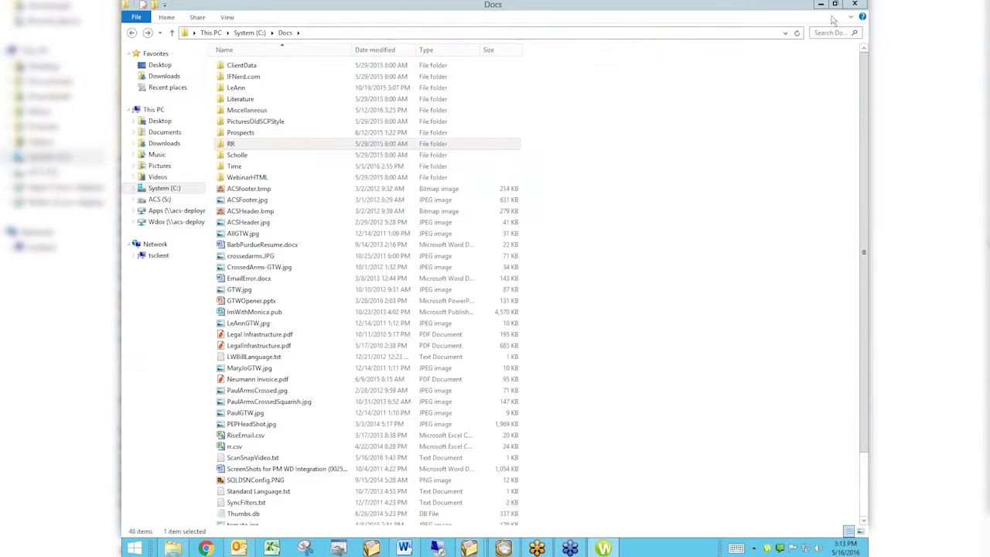
left_click(854, 5)
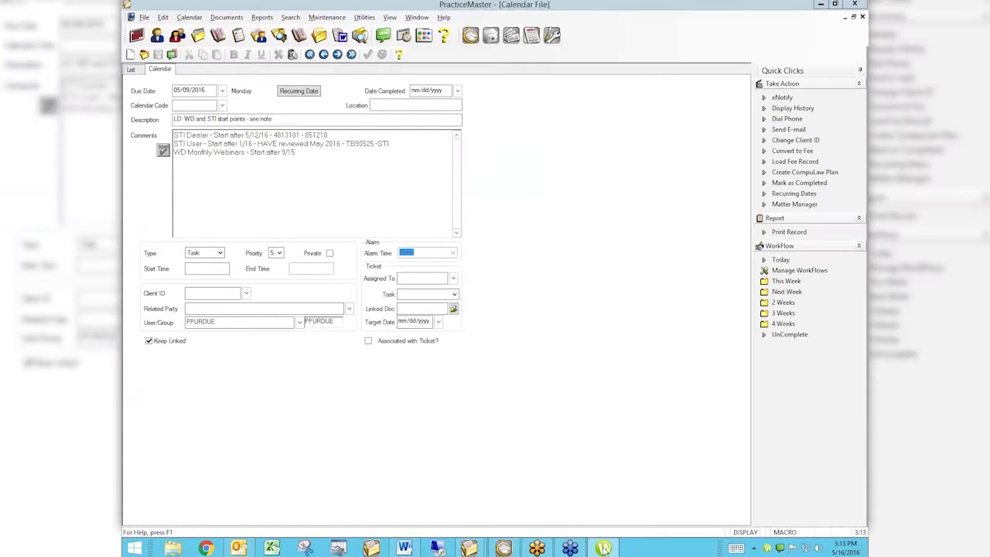
left_click(604, 549)
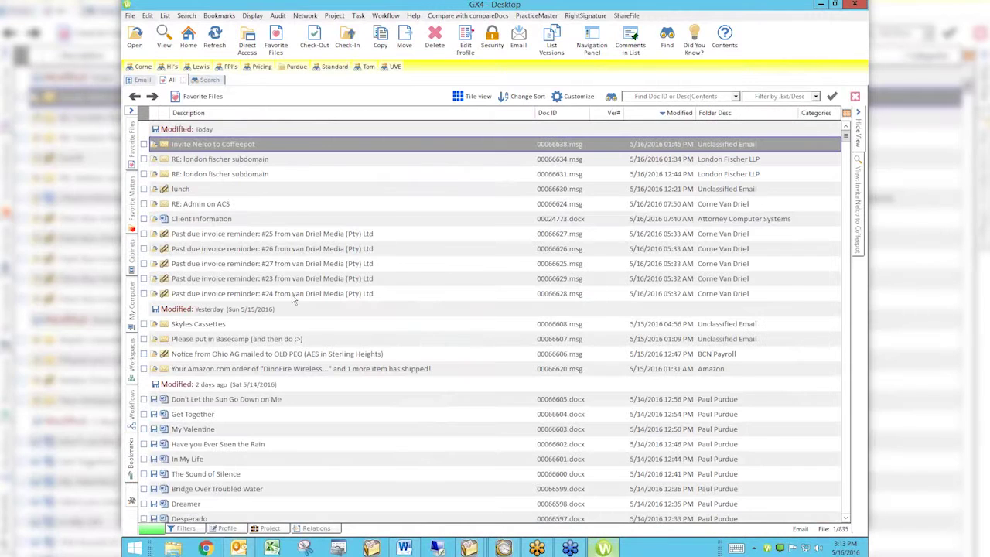
Send Invite Nelco to Coffeepot to Copy to Worldox Folder, acknowledge 1 file Sent, and show the desktop.
right_click(191, 145)
key("Down")
key("Down")
key("Down")
key("Down")
key("Down")
key("Down")
key("Down")
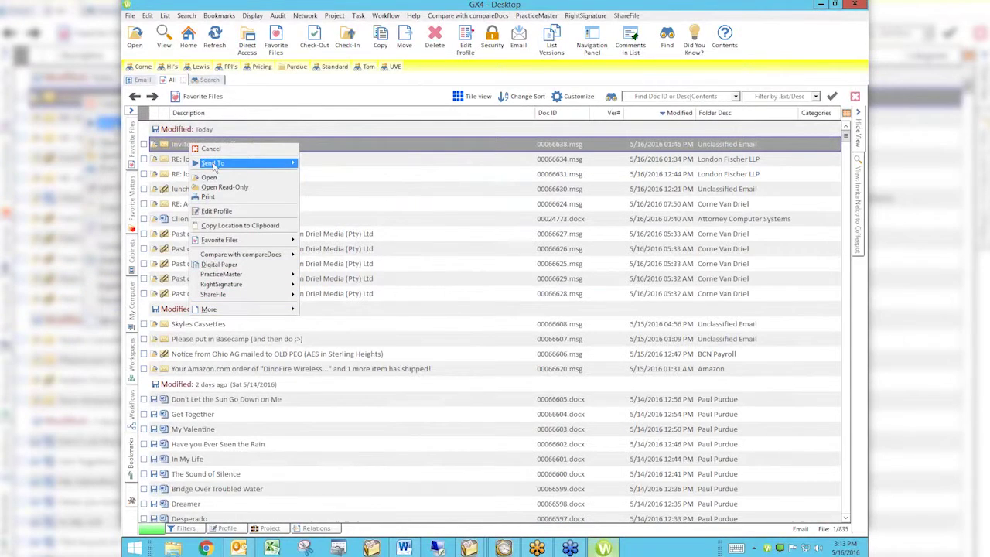
mouse_move(232, 163)
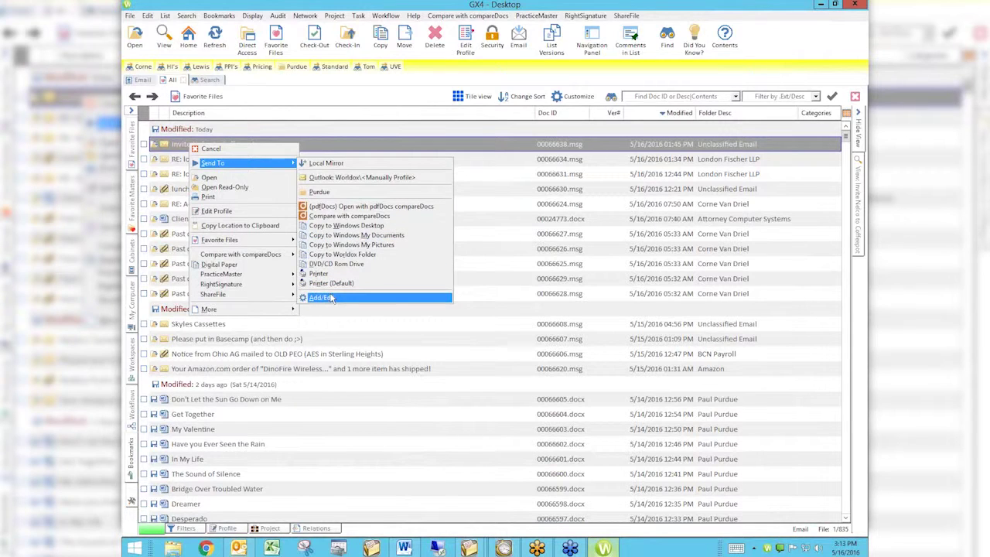
left_click(338, 256)
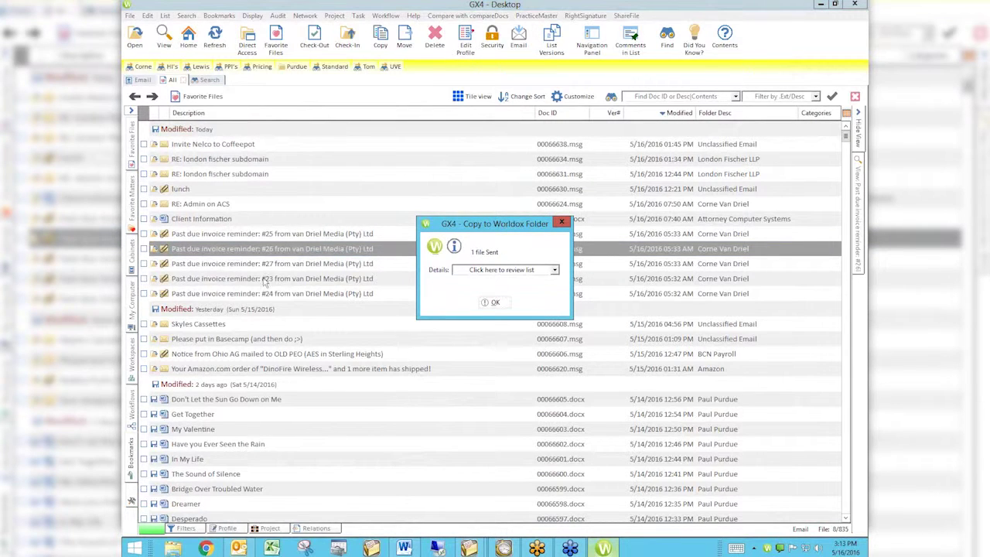
left_click(95, 259)
left_click(220, 257)
left_click(495, 303)
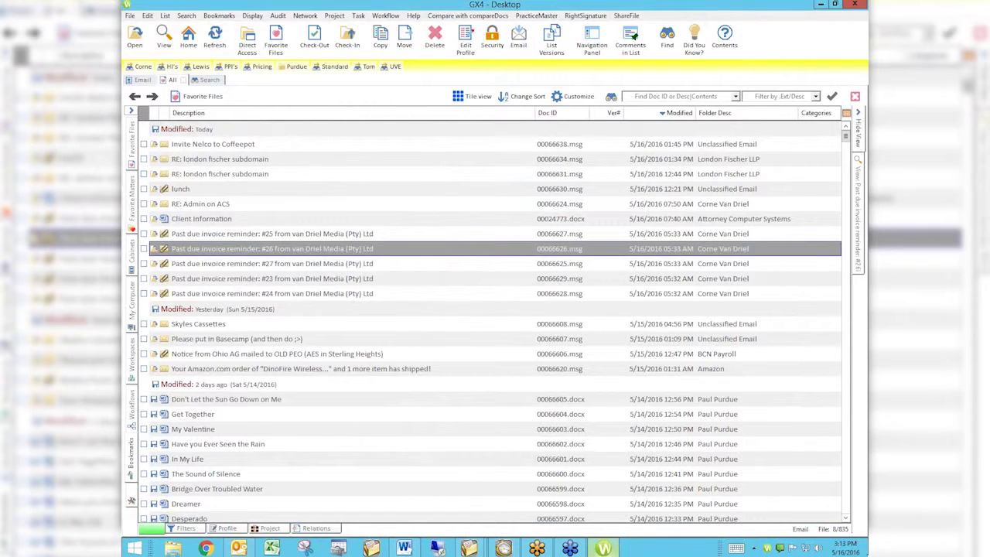
left_click(866, 549)
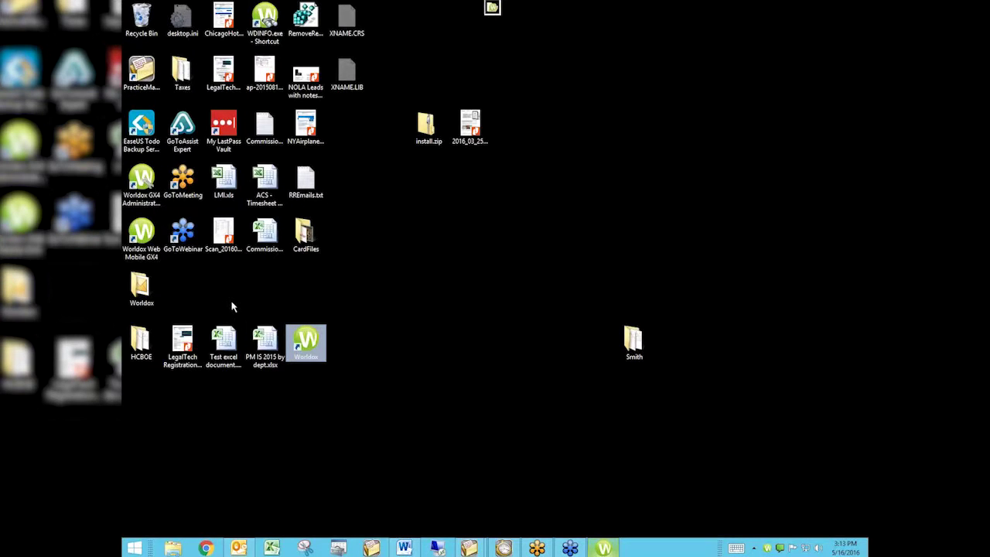
Inspect the desktop Worldox folder, delete it, and bring Worldox GX4 back up.
double_click(140, 288)
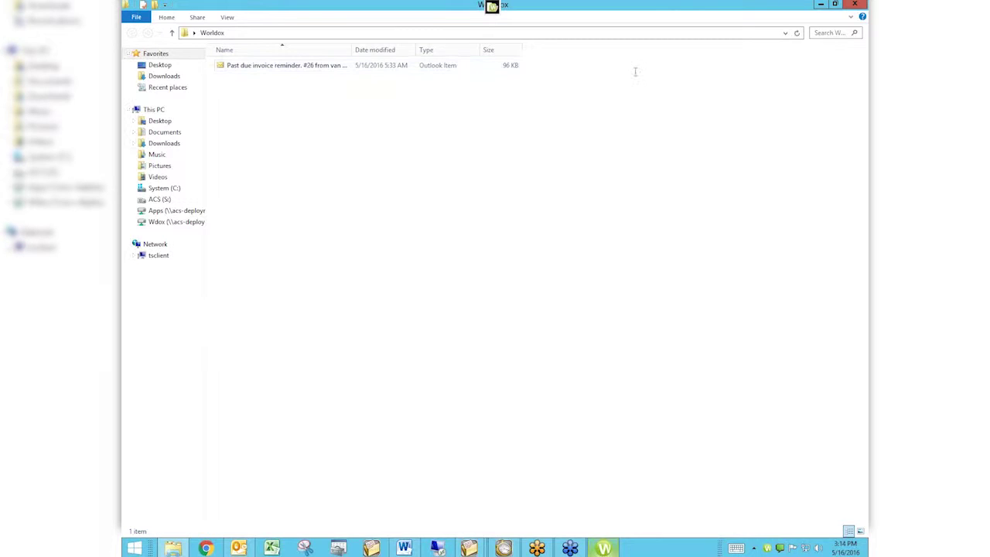
left_click(854, 5)
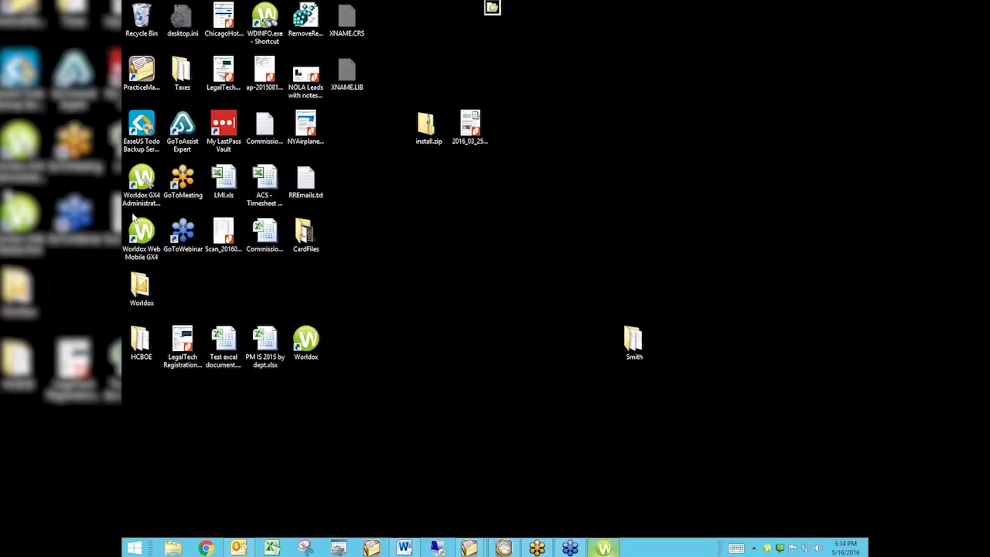
right_click(139, 288)
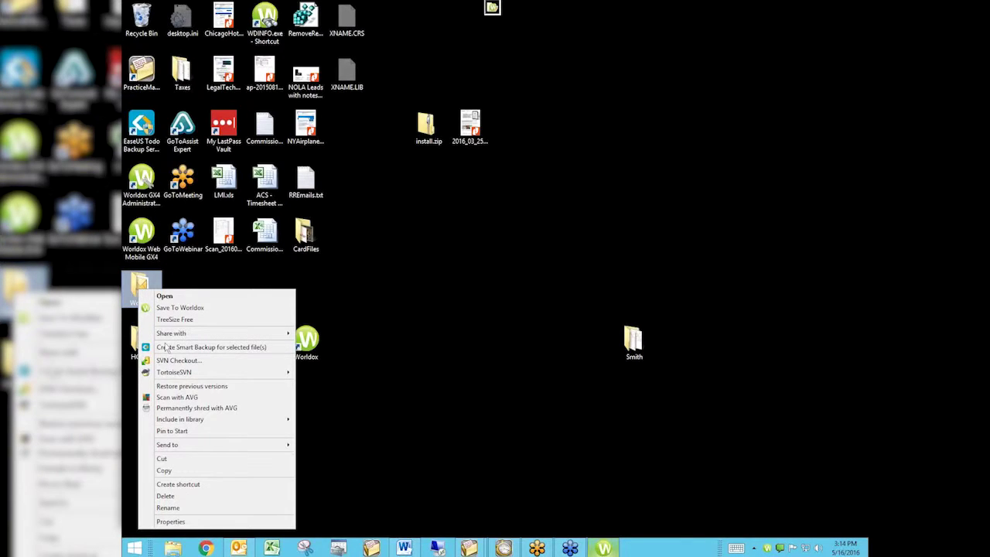
left_click(182, 496)
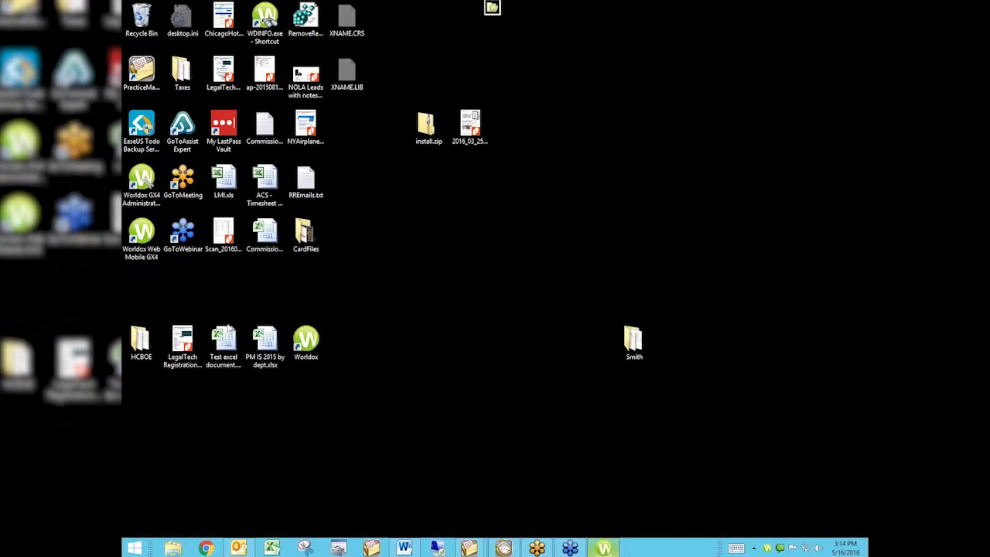
left_click(603, 549)
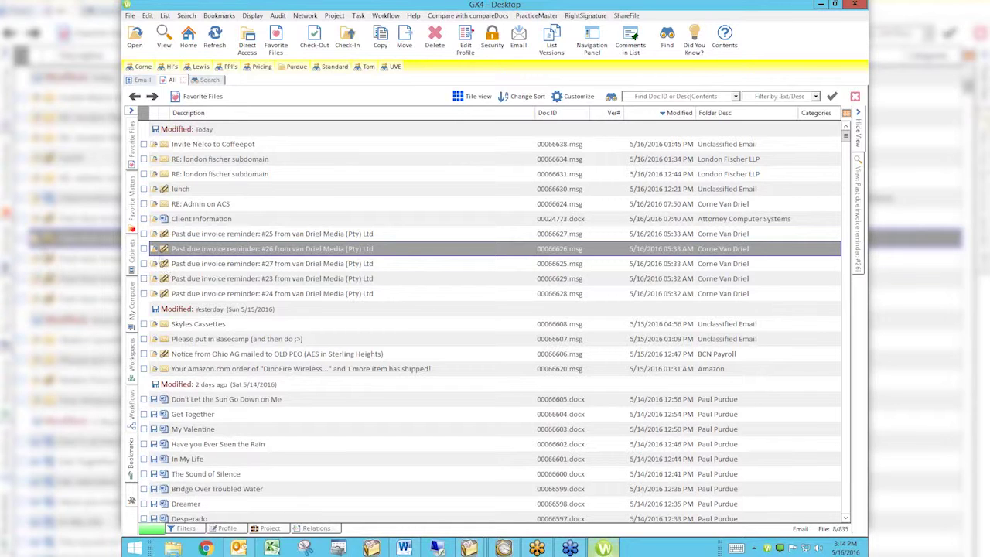
Check the Basecamp, Get Together and Have you Ever Seen the Rain rows and send all 3 to Copy to Worldox Folder.
left_click(144, 338)
left_click(145, 414)
left_click(145, 444)
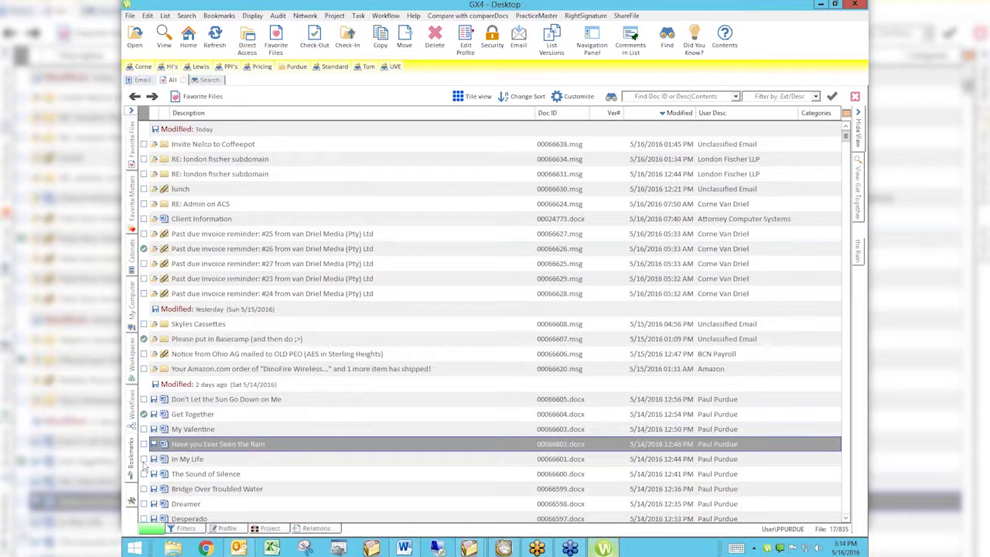
right_click(212, 446)
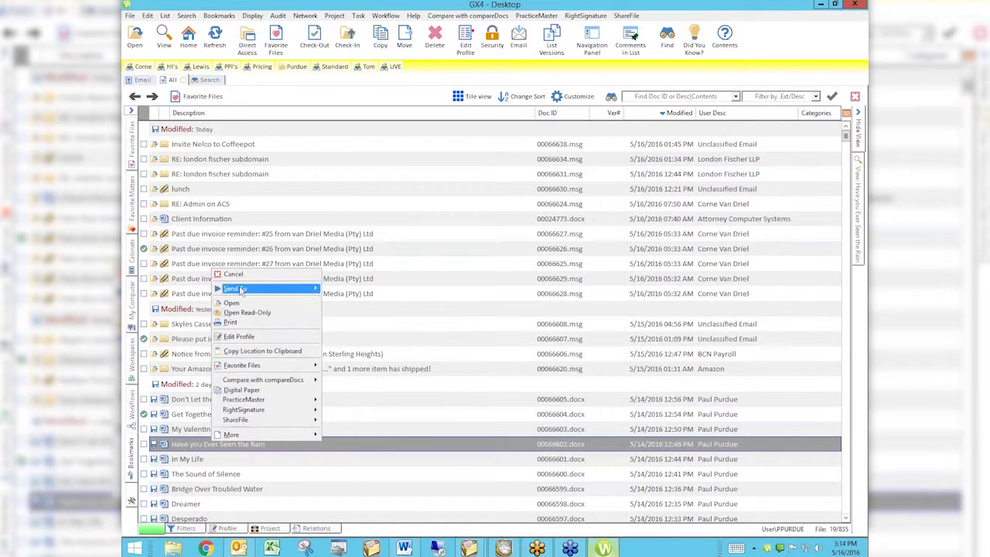
mouse_move(263, 288)
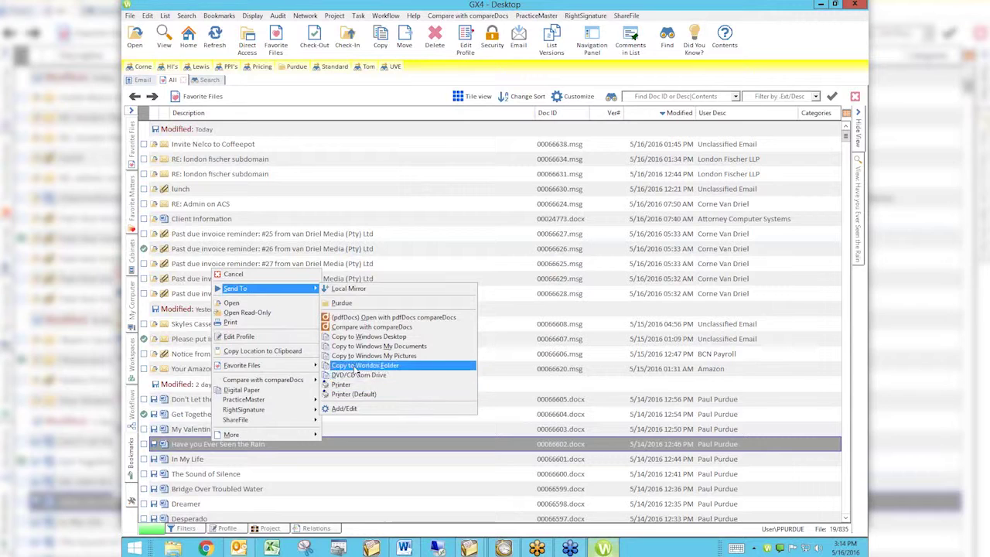
left_click(357, 367)
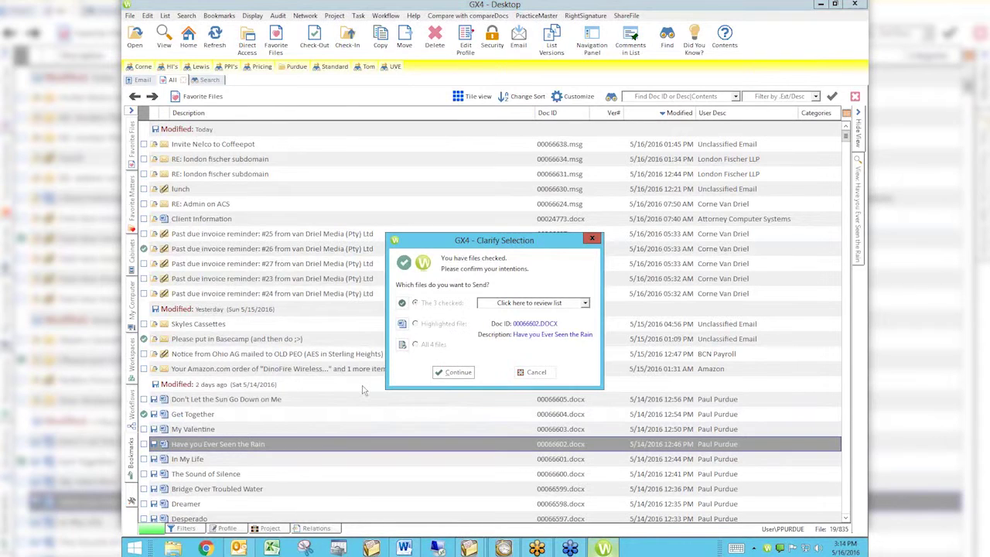
left_click(455, 372)
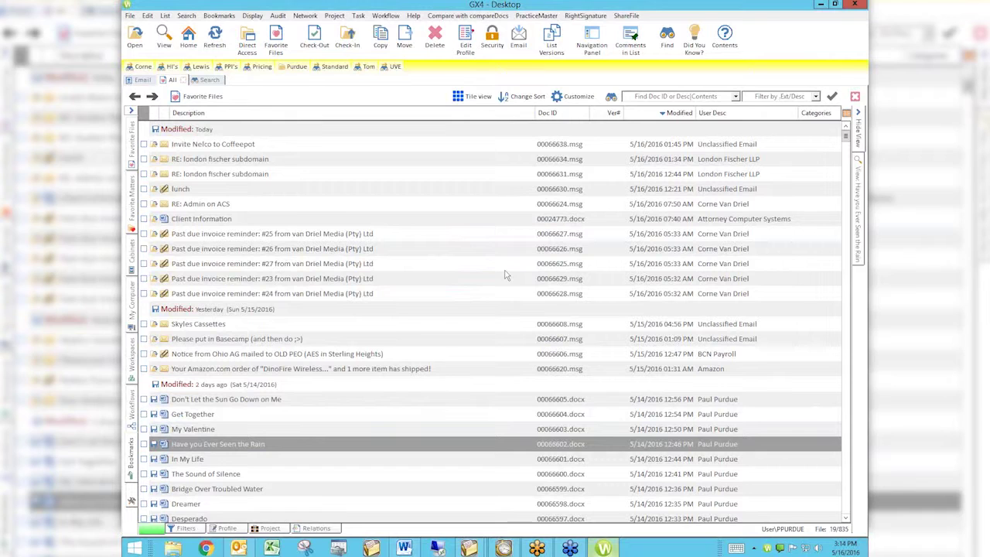
Open the desktop Worldox folder, verify its three copied files, then close the window.
left_click(866, 548)
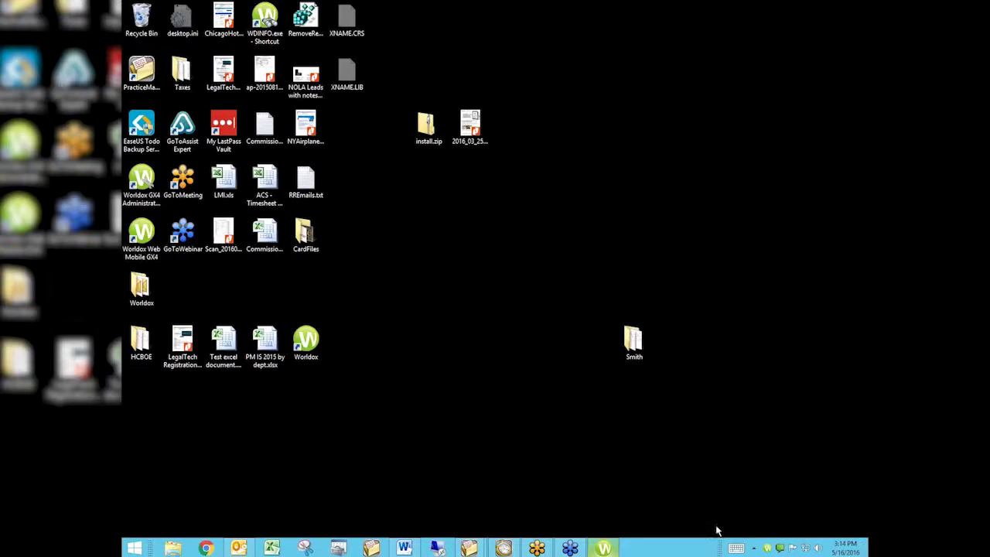
left_click(143, 288)
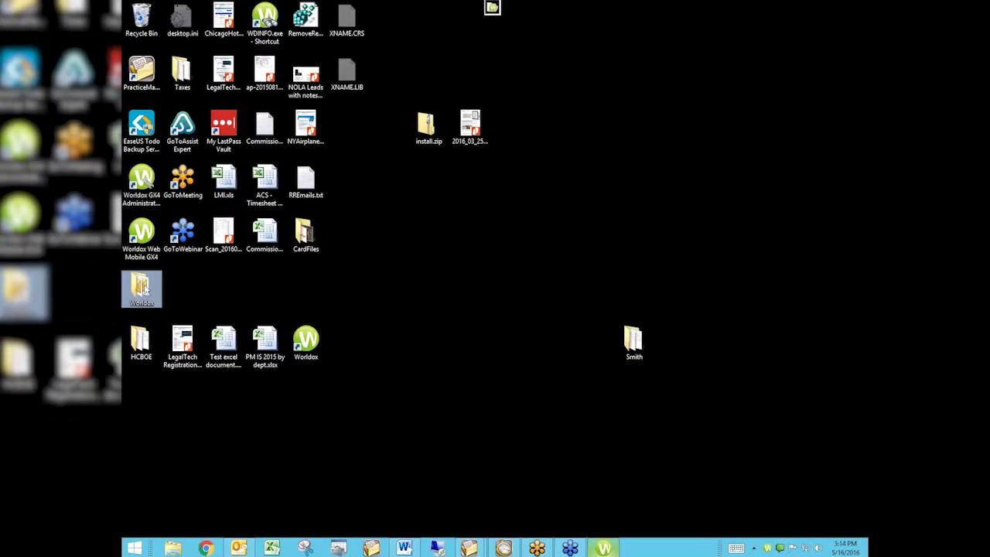
double_click(142, 288)
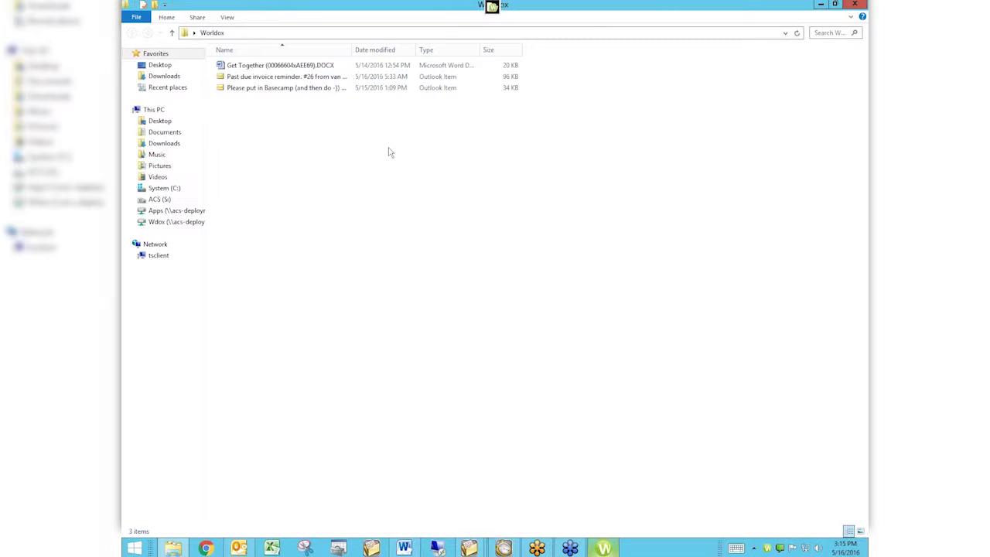
left_click(855, 3)
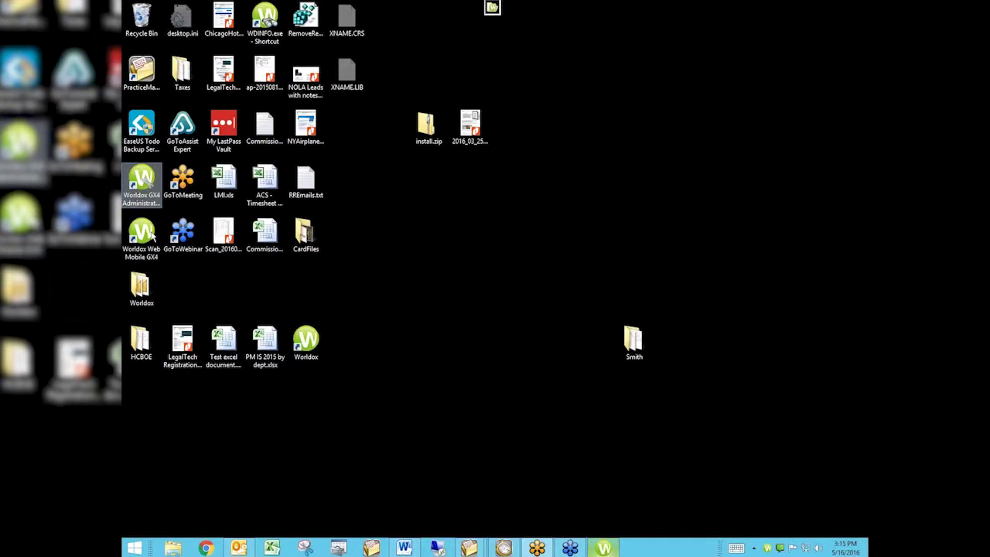
Delete the desktop Worldox folder containing the three copied files.
right_click(138, 285)
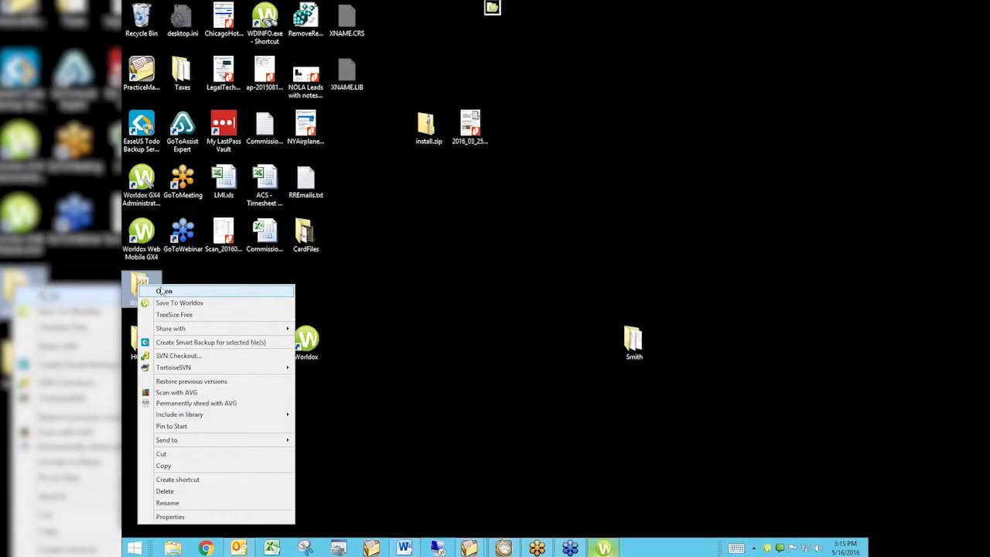
left_click(169, 491)
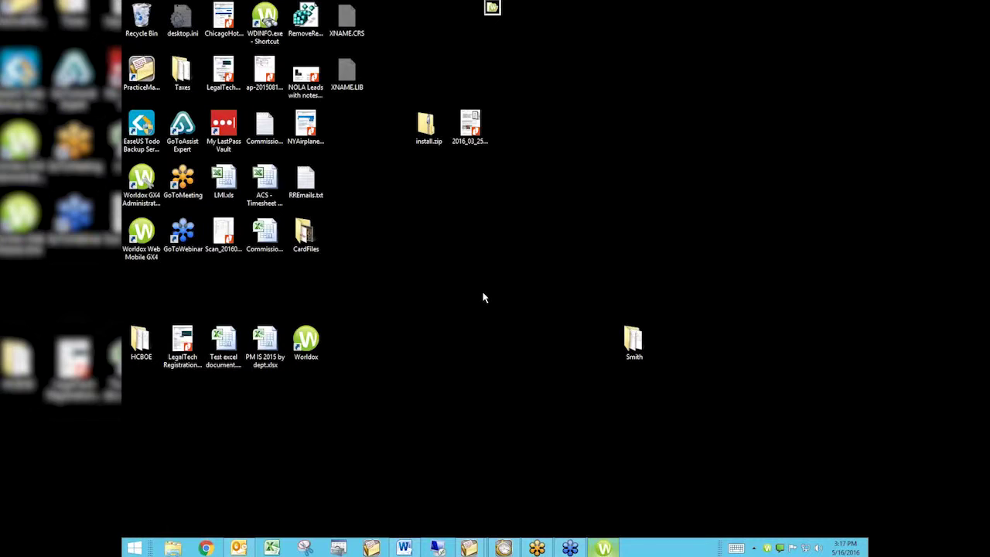
Open File Explorer and navigate to C:\Docs\RR.
left_click(175, 549)
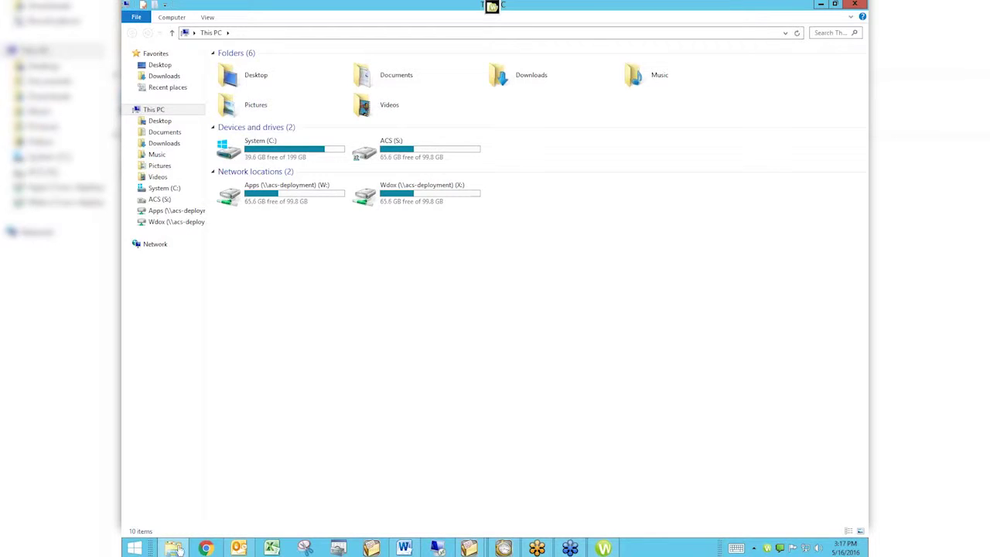
double_click(232, 149)
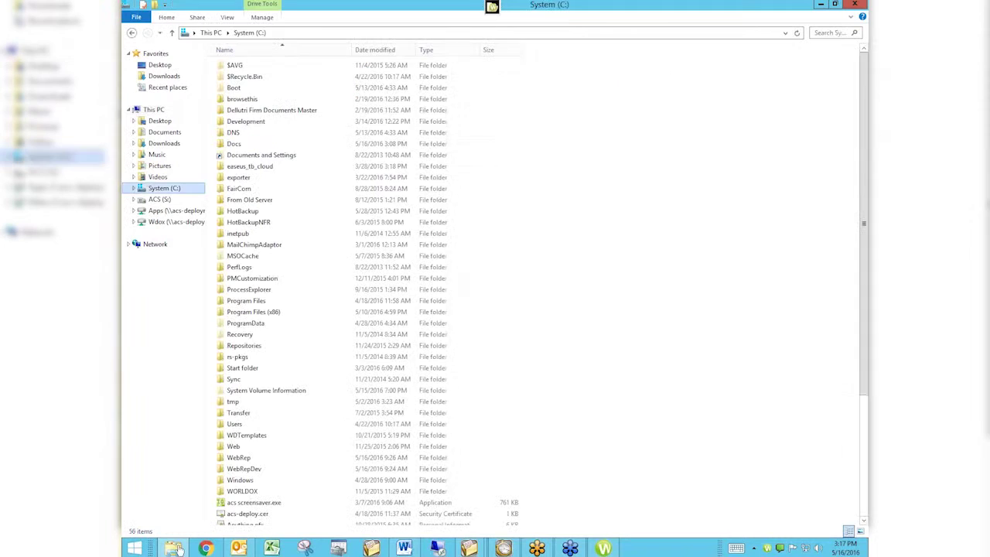
double_click(234, 144)
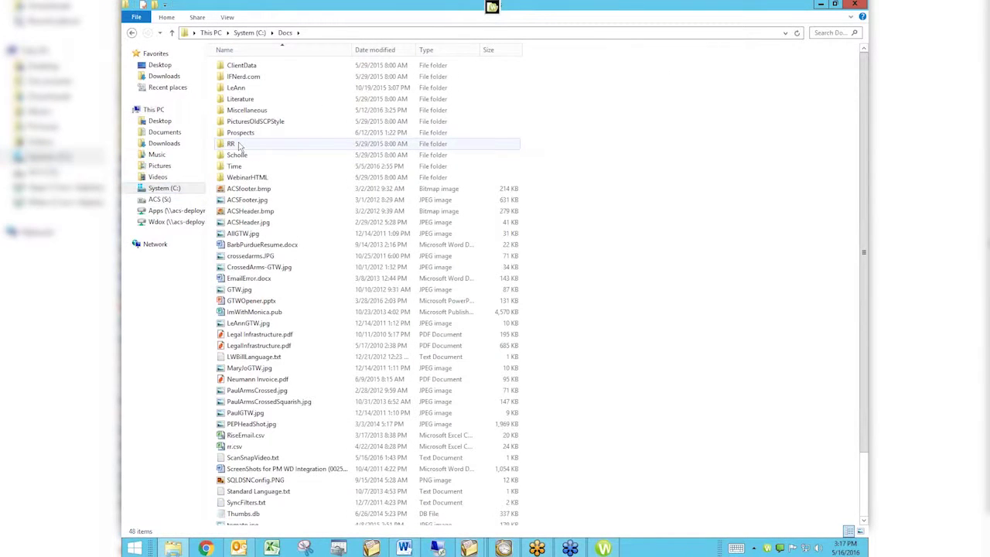
left_click(240, 145)
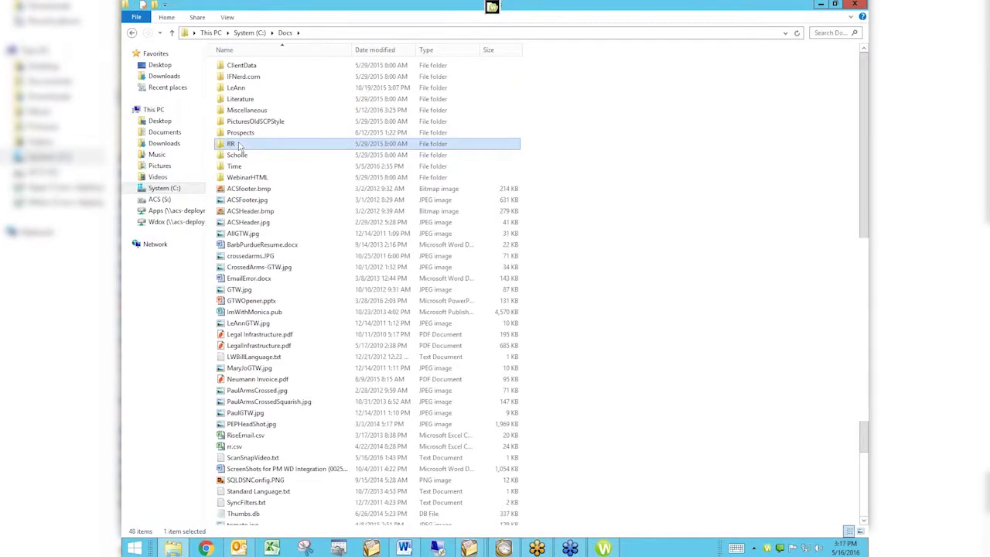
double_click(240, 145)
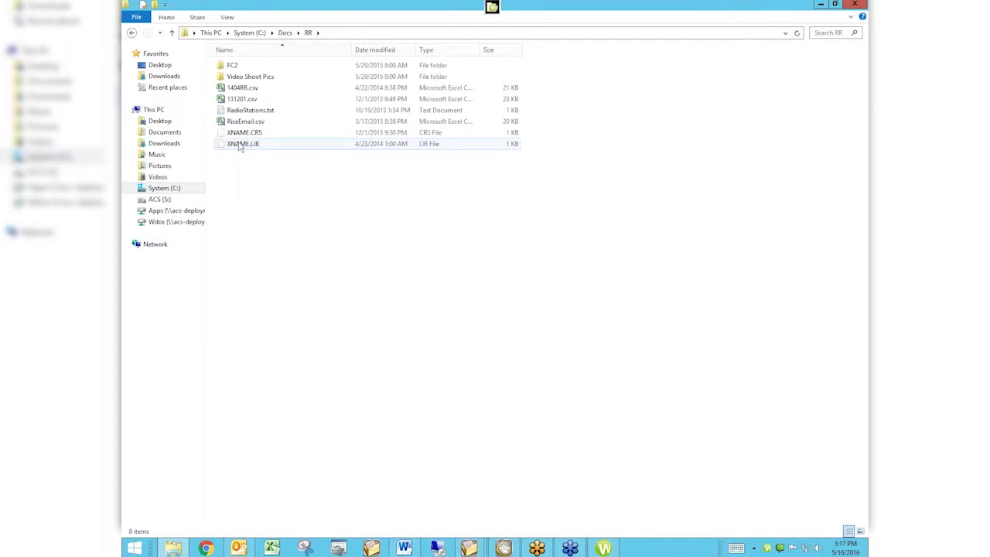
Look inside the Video Shoot Pics and FC2 subfolders, then return to the Docs folder.
double_click(251, 76)
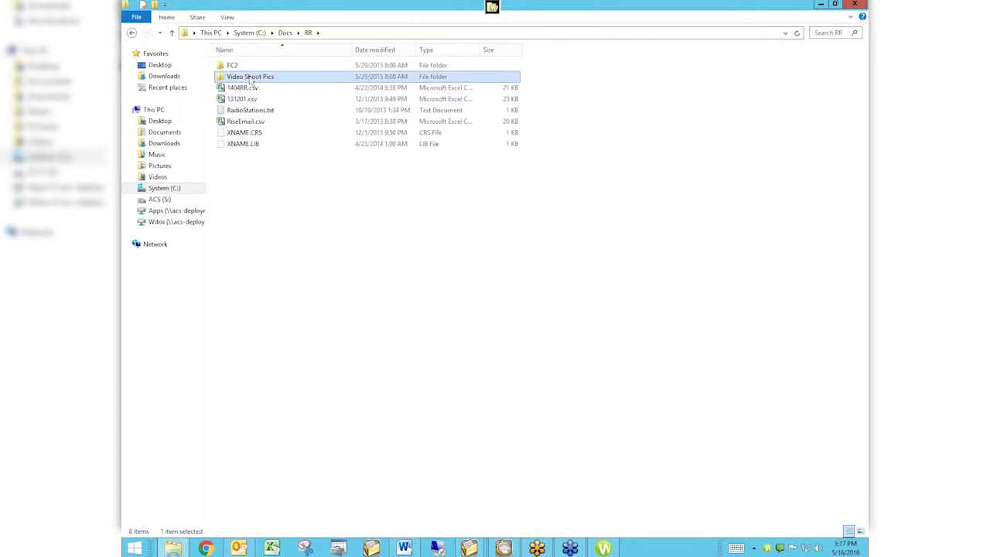
left_click(133, 33)
double_click(232, 66)
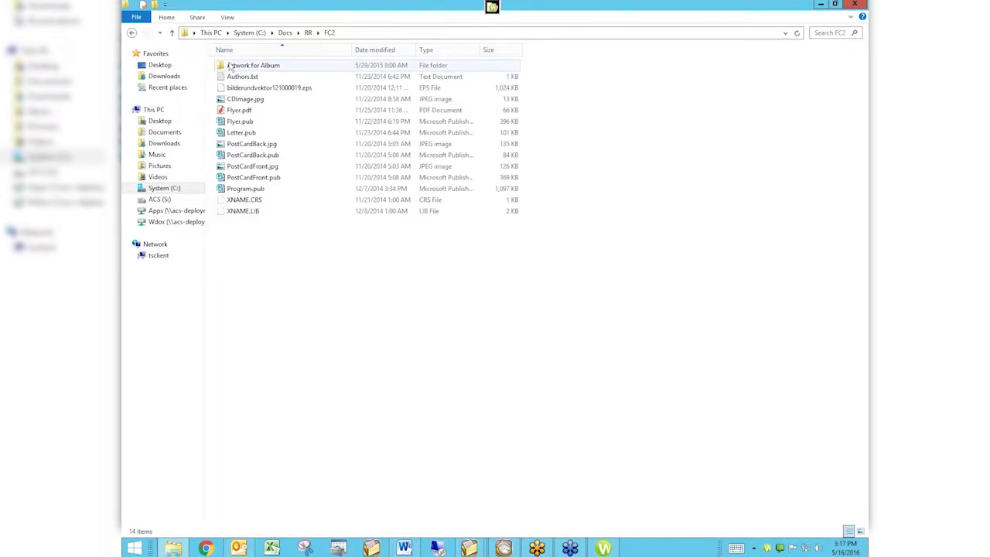
left_click(132, 33)
left_click(133, 33)
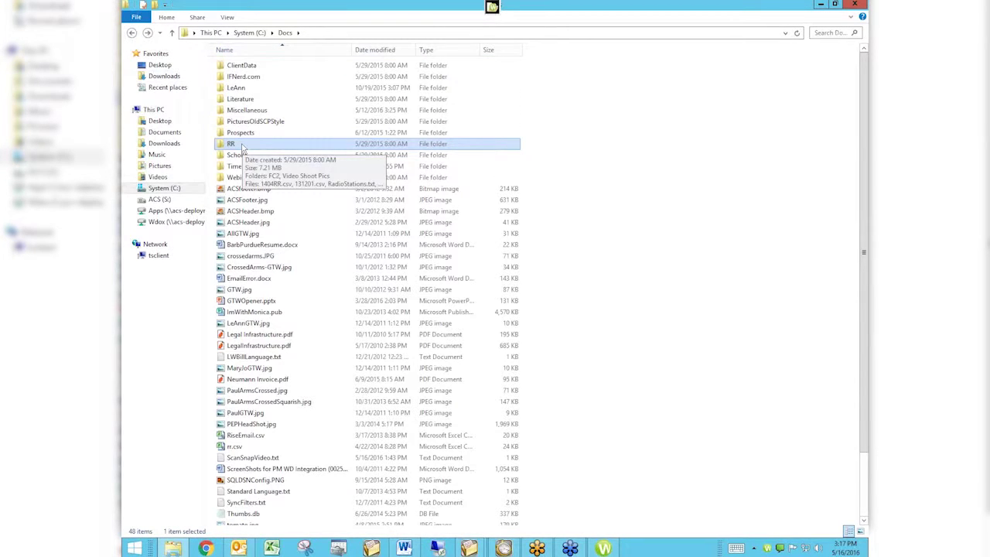
double_click(241, 144)
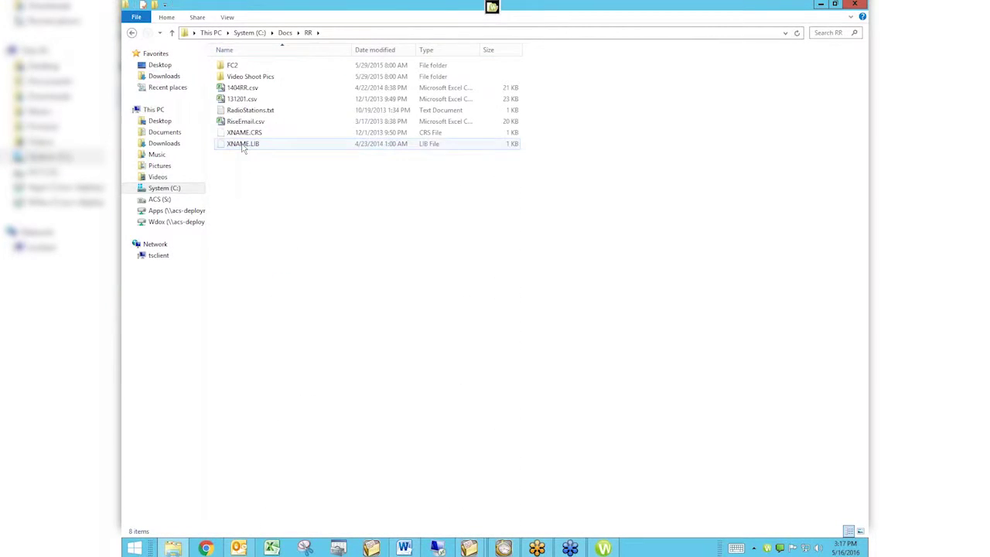
left_click(132, 34)
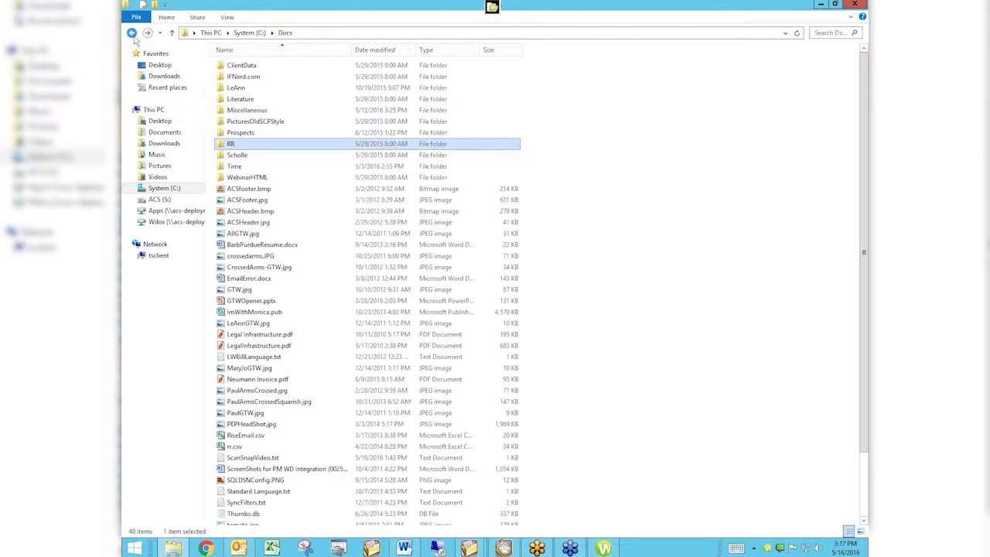
Look over the context menus of the RR folder and PaulGTW.jpg, then reselect RR.
right_click(261, 147)
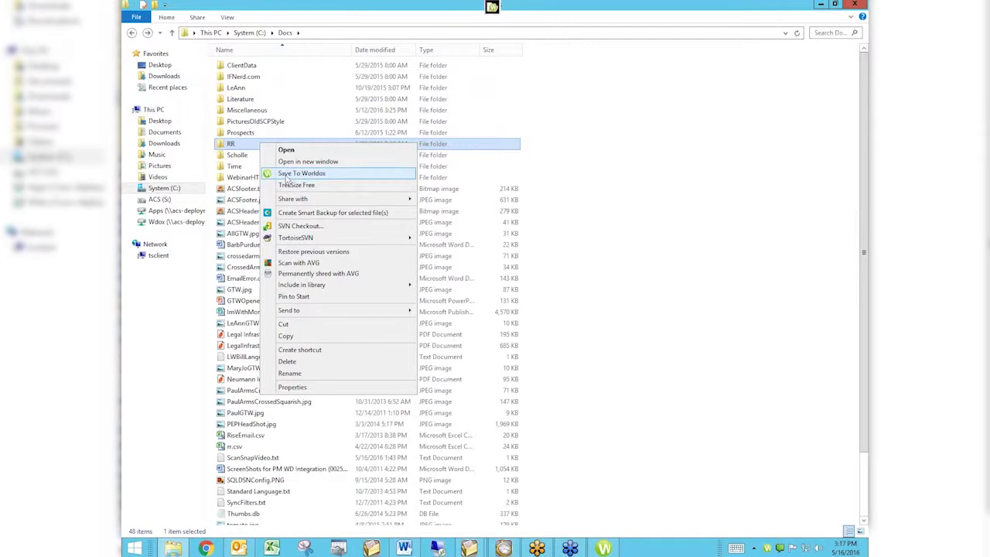
left_click(611, 193)
left_click(251, 413)
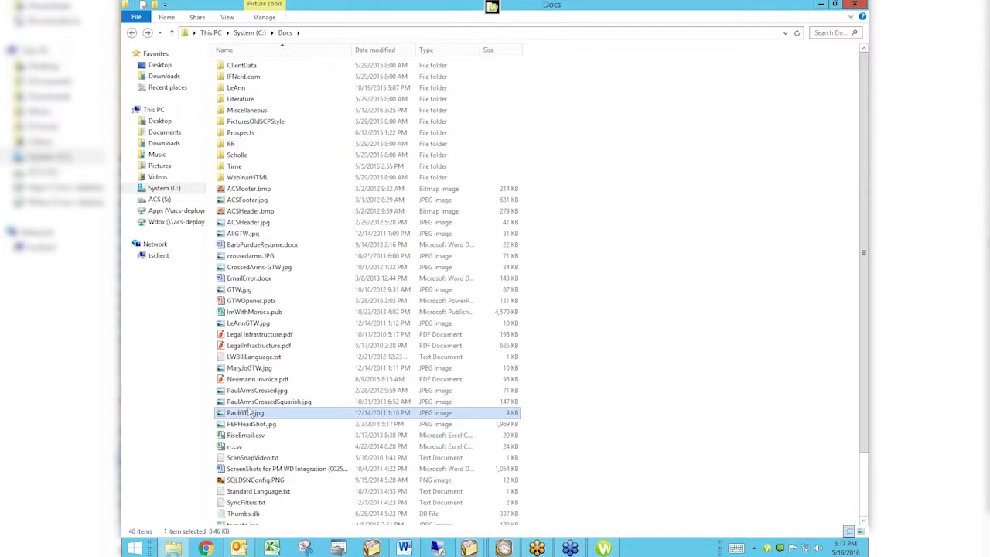
right_click(249, 413)
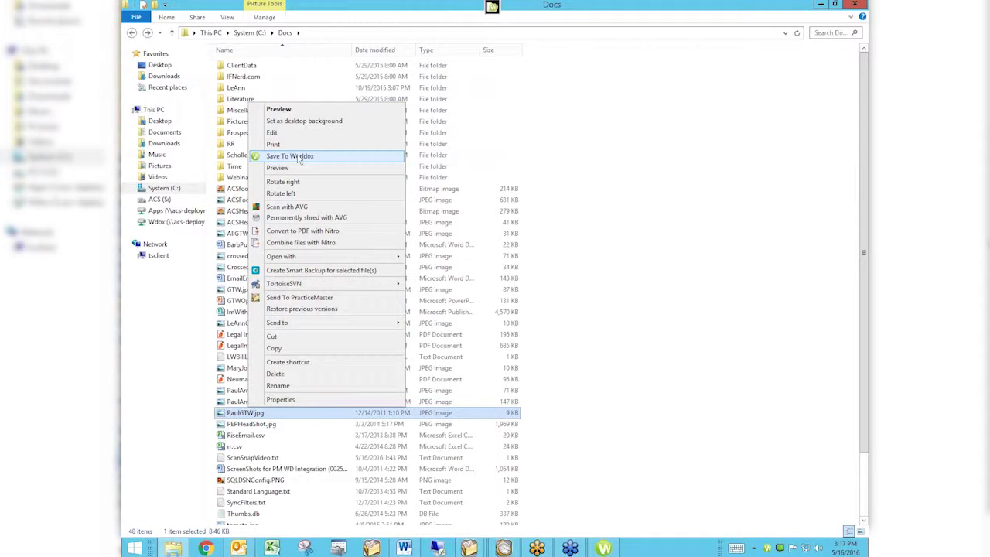
left_click(599, 180)
left_click(599, 181)
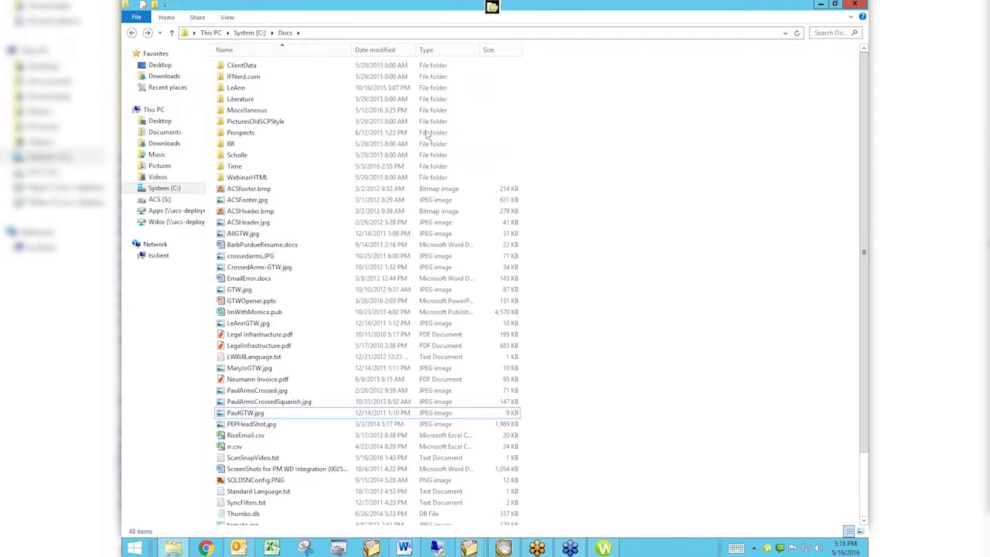
left_click(239, 146)
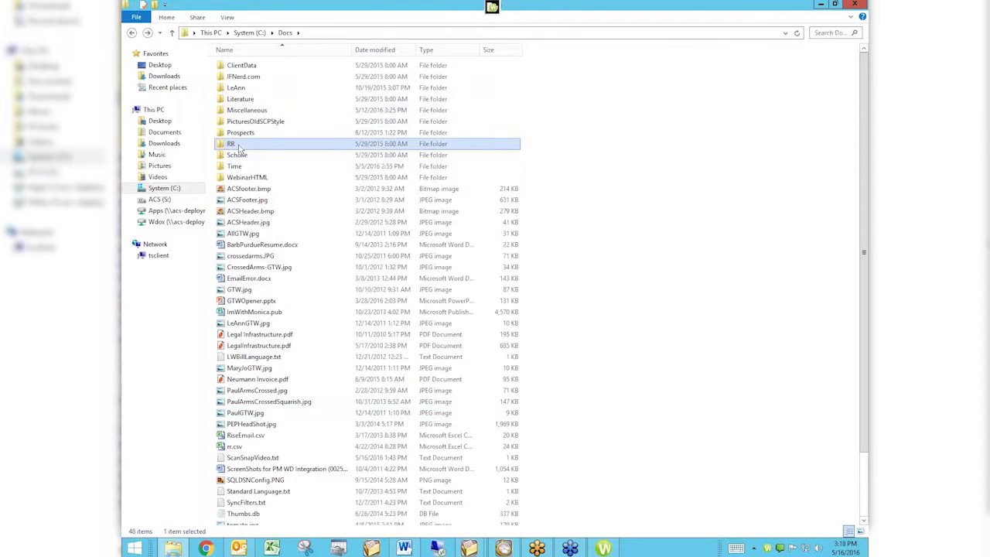
right_click(238, 145)
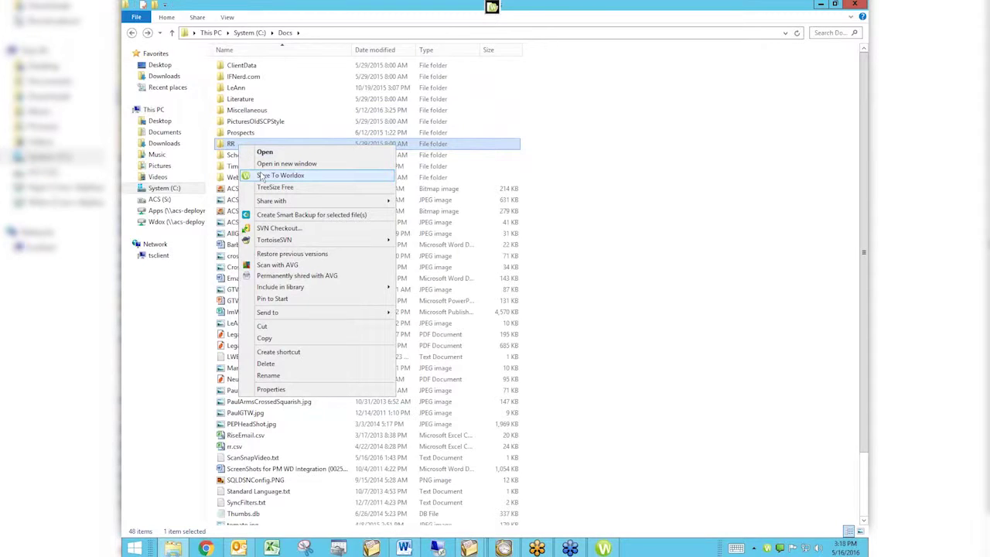
Open RR, select all eight items inside it, then go back to Docs.
double_click(232, 146)
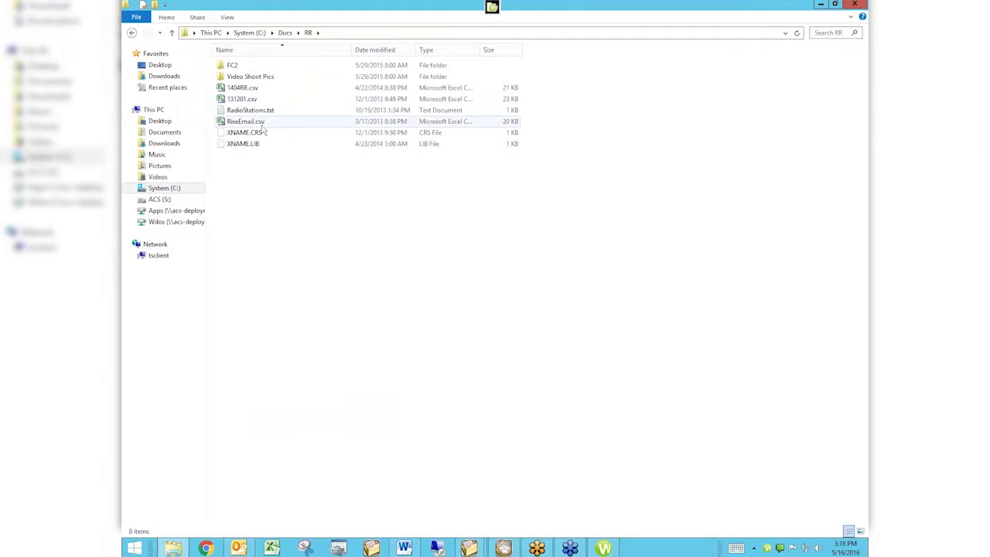
key("ctrl+a")
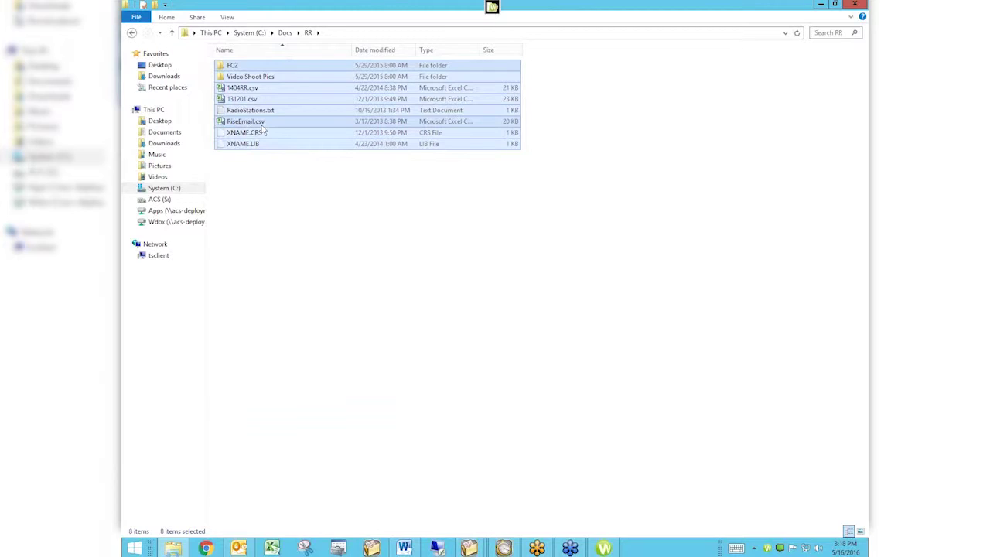
left_click(269, 197)
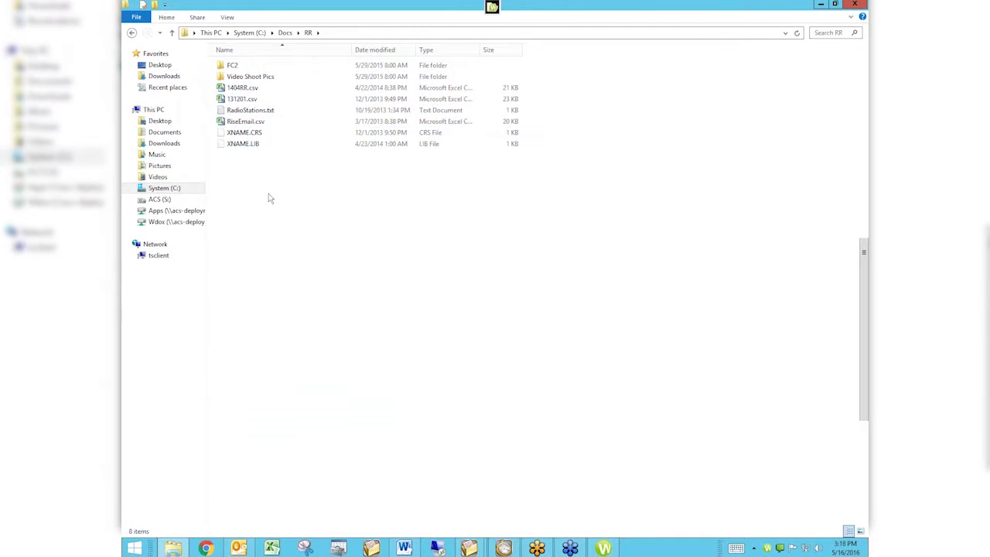
key("BackSpace")
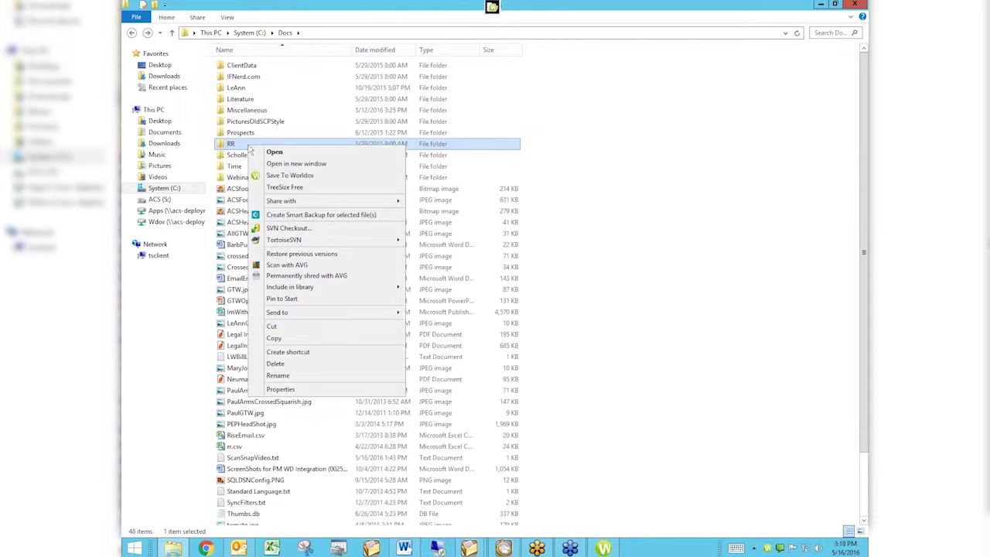
Save the RR folder to Worldox in the User cabinet with doc type TEMP, copying 60 files.
left_click(278, 176)
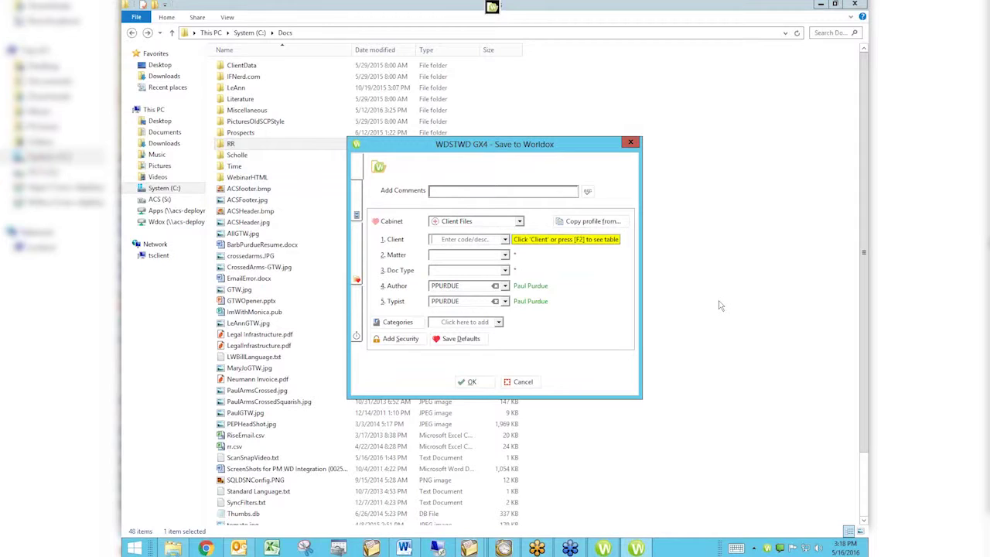
left_click(519, 221)
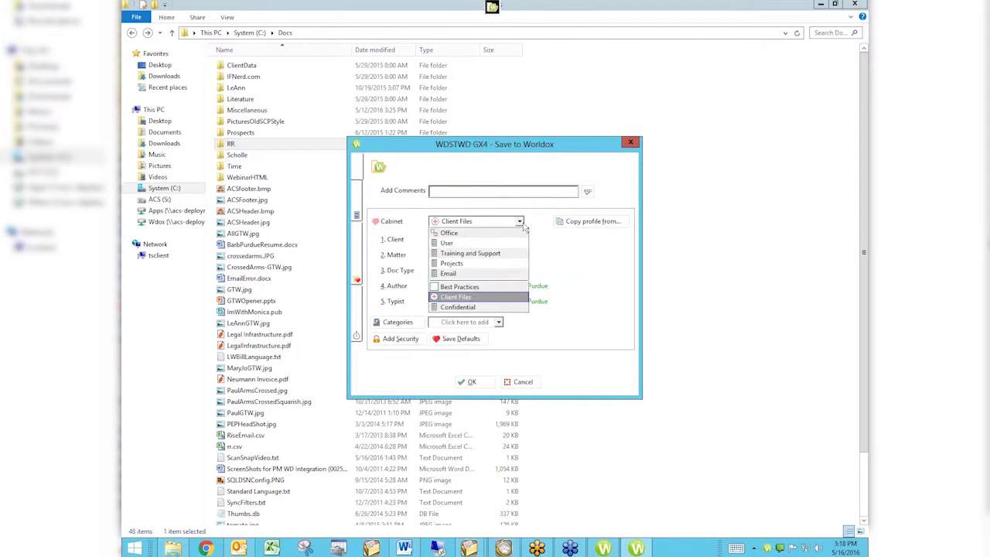
left_click(488, 245)
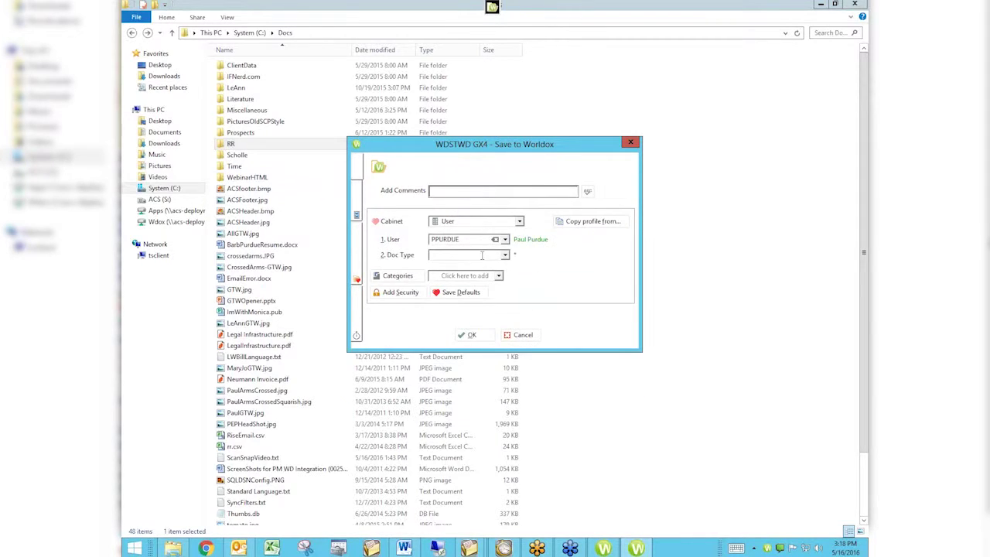
left_click(482, 255)
type("TEMP")
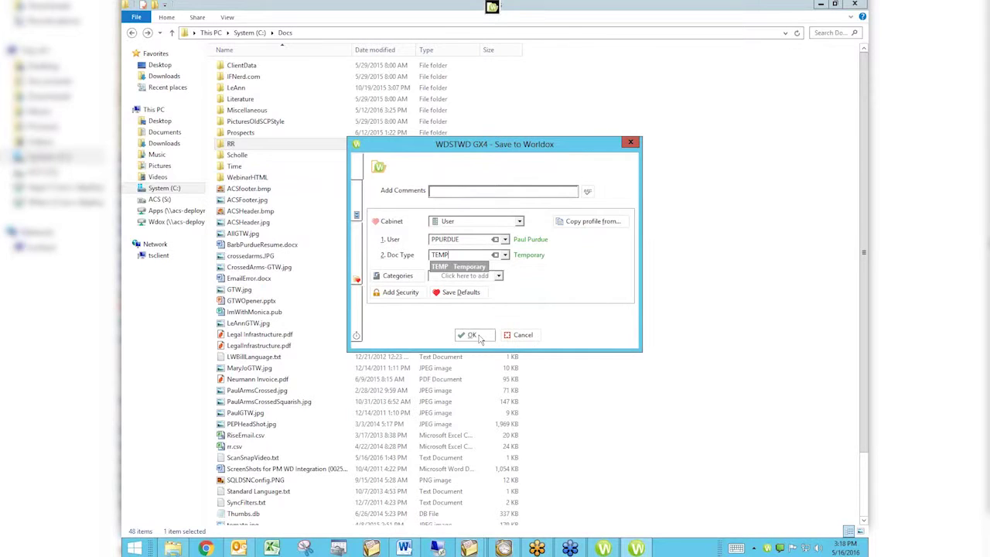
left_click(472, 335)
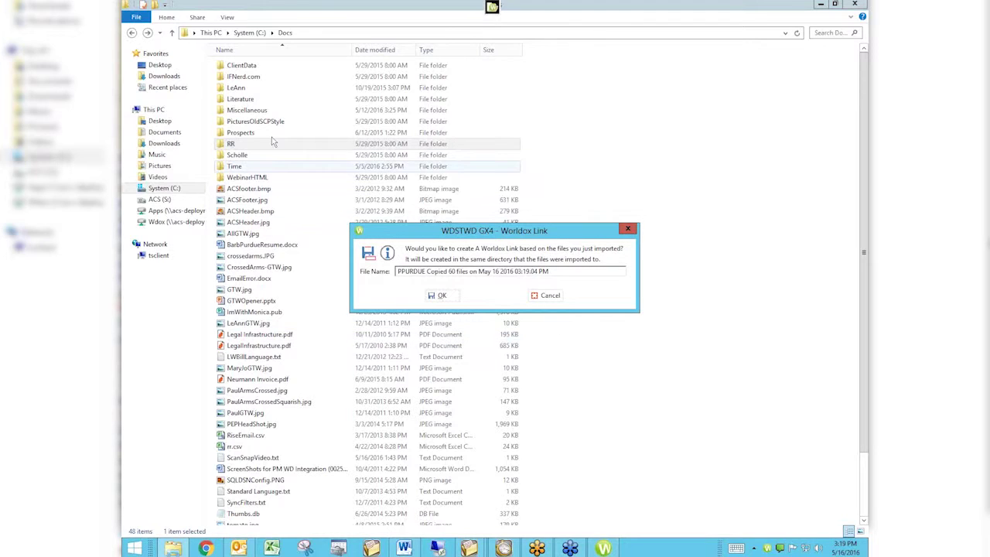
left_click(242, 148)
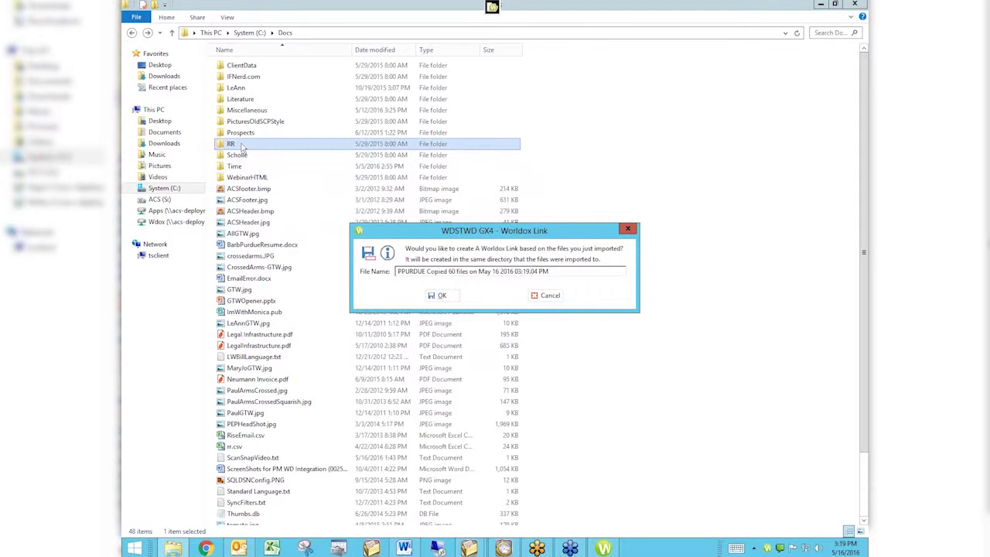
Accept creating the Worldox Link file that lists the 60 copied files.
left_click(418, 297)
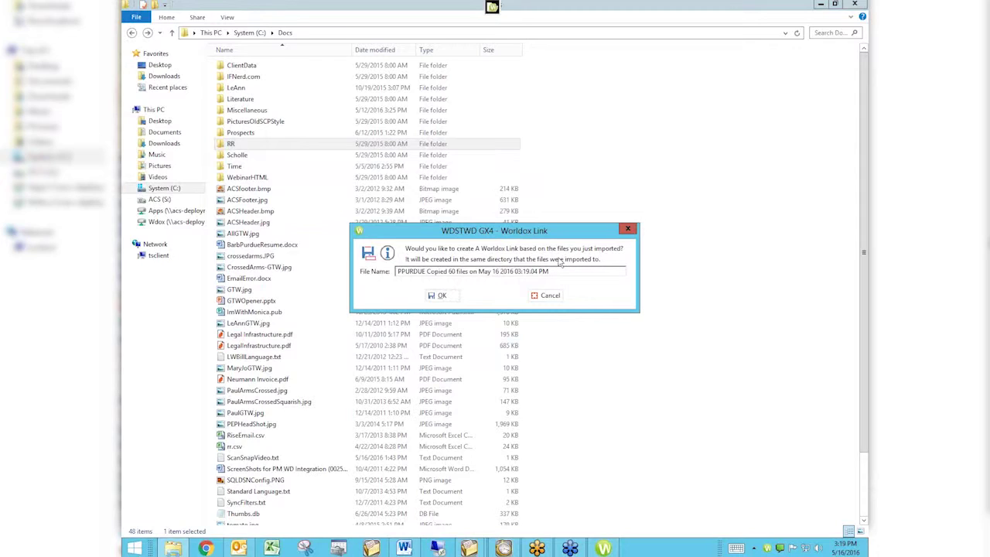
left_click(443, 296)
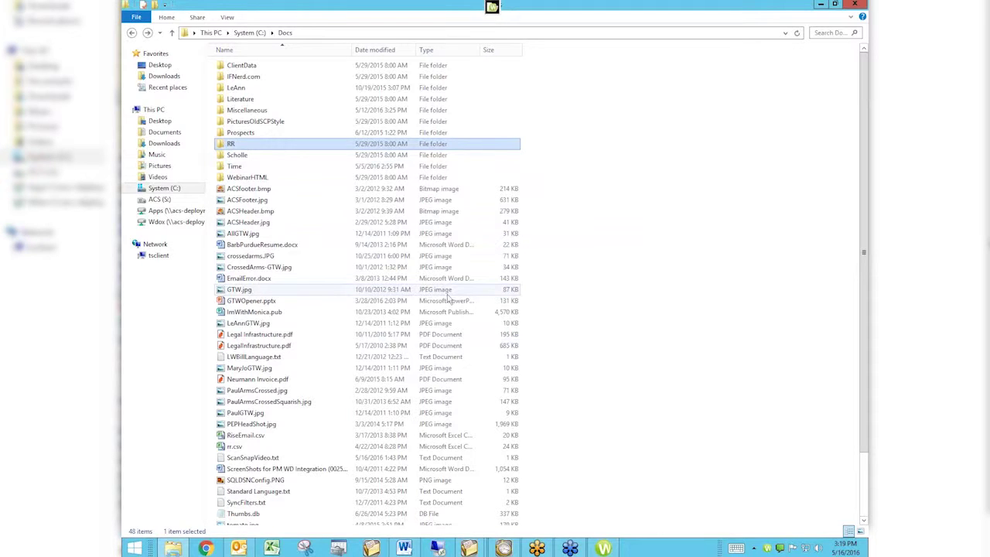
Use Direct Access to list the User cabinet, showing the 'Copied 60 files' link.
left_click(603, 548)
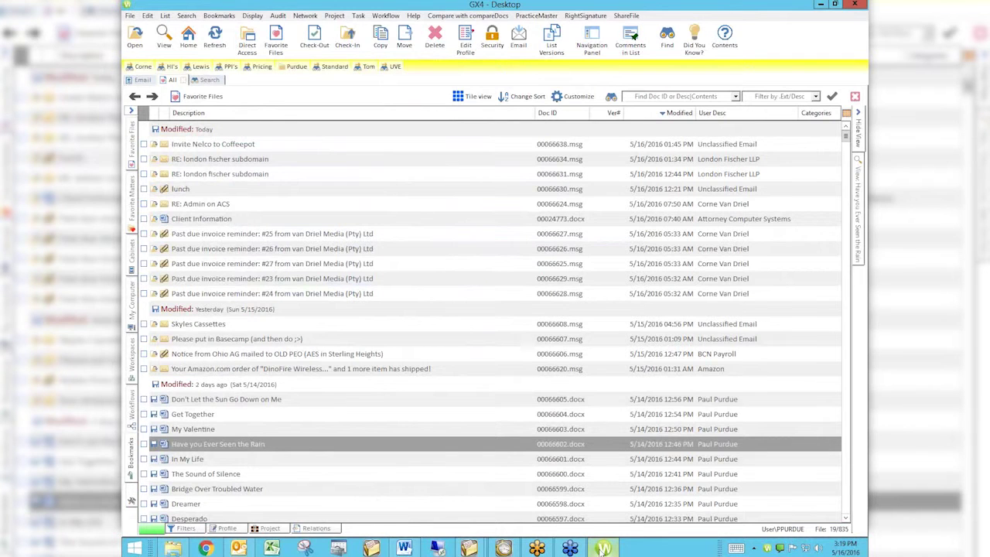
left_click(248, 40)
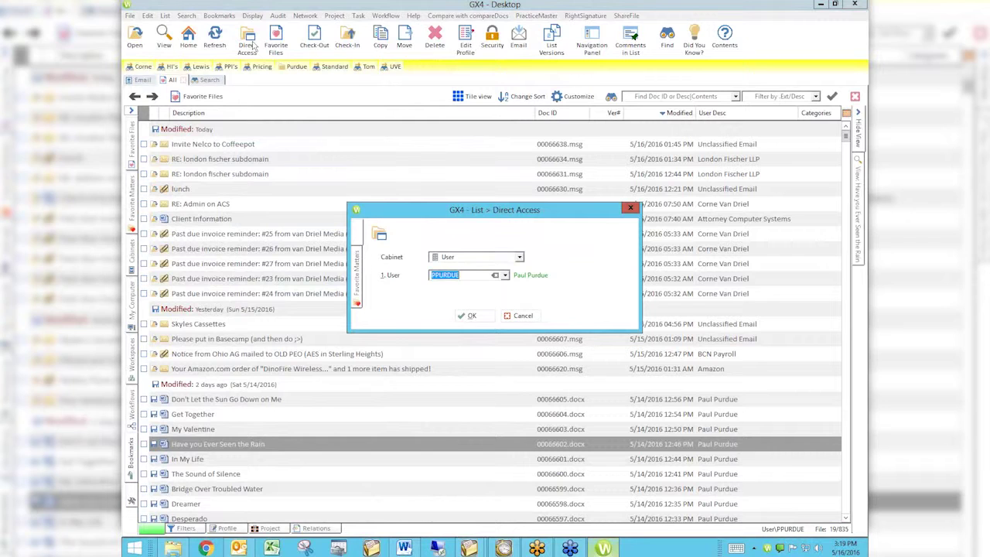
key("Return")
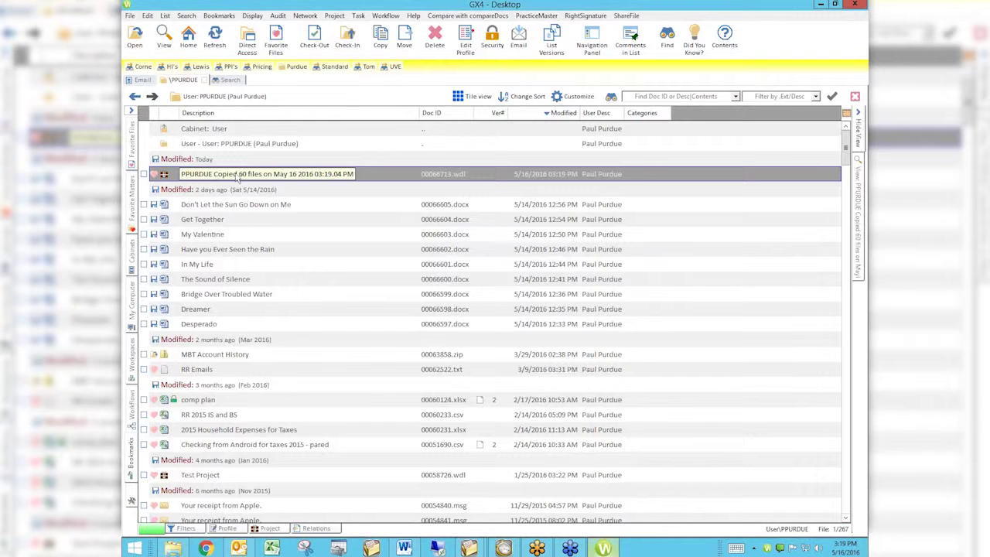
Open the 'Copied 60 files' .wdl link to list each file with its C:\Docs\RR path.
double_click(238, 175)
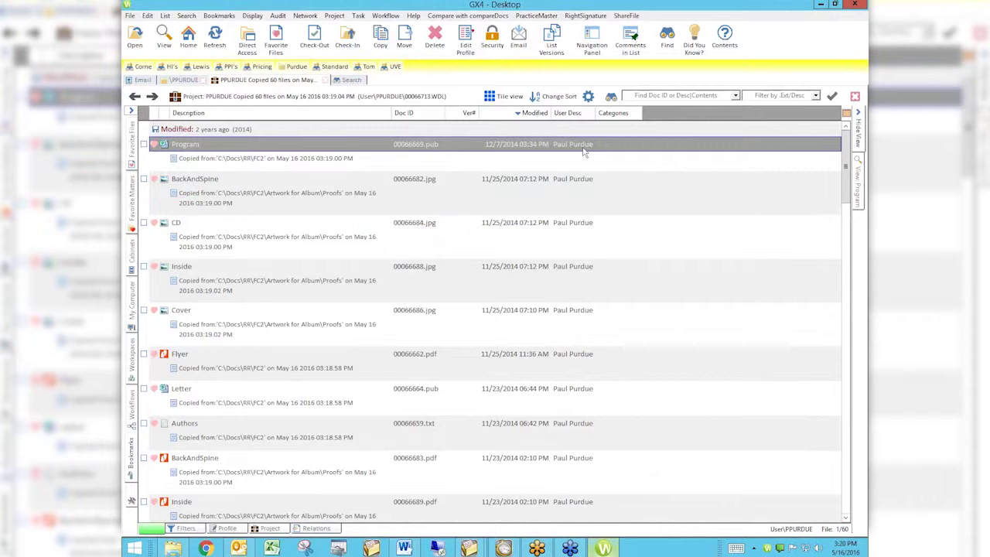
Insert a Comments column into the file list showing each file's 'Copied from' path.
right_click(673, 117)
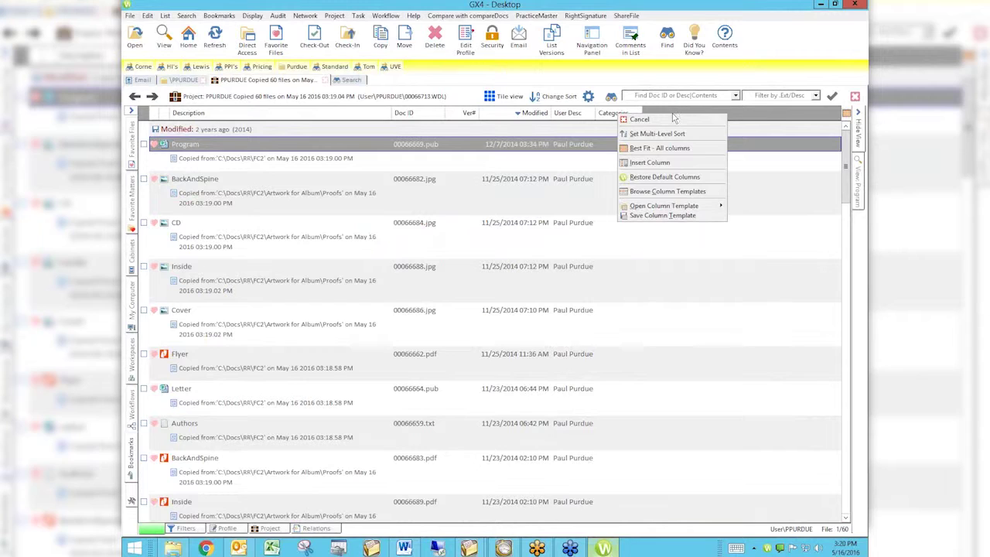
left_click(671, 164)
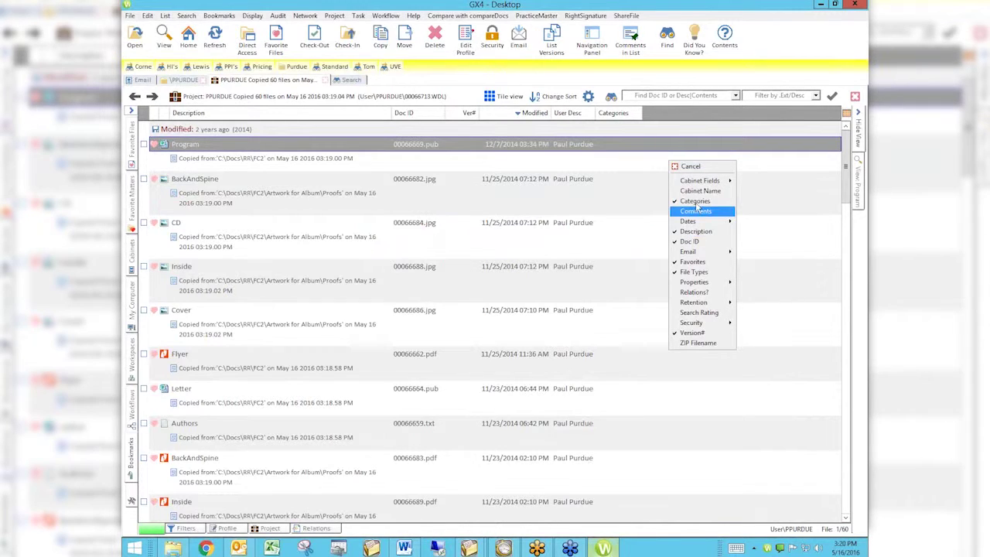
mouse_move(713, 184)
left_click(708, 212)
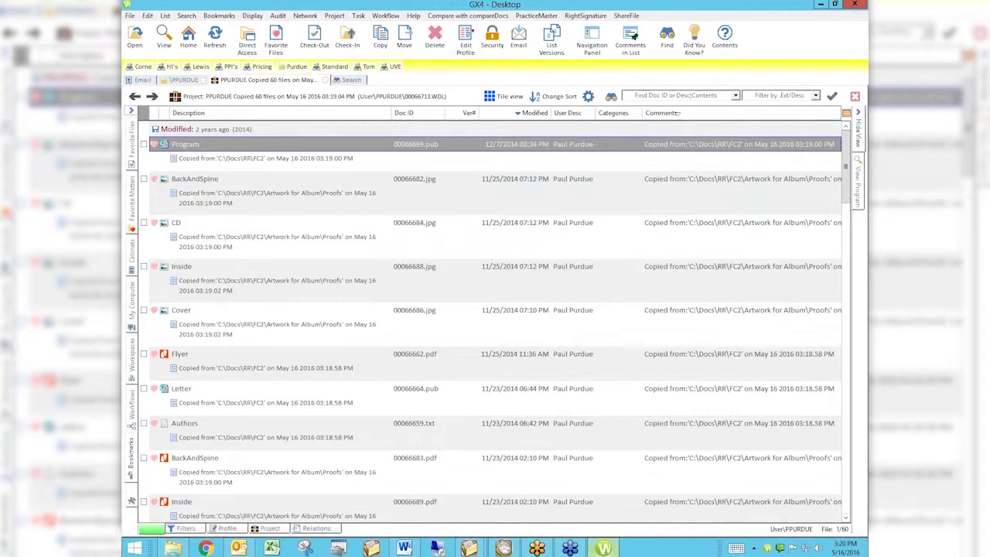
Sort the copied files by Comments, step down through the rows, then return to the Docs window.
left_click(678, 113)
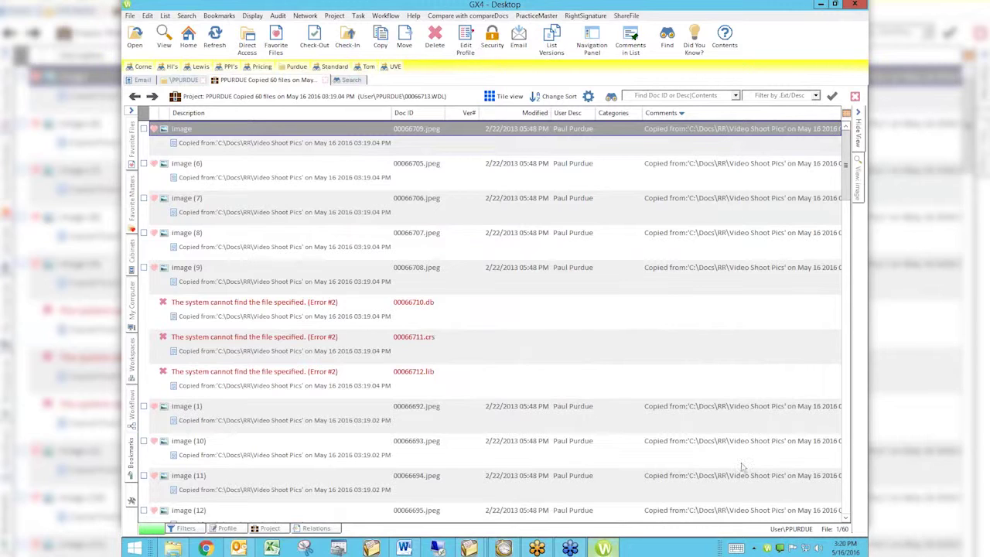
key("Down")
key("Down")
key("Down")
key("Down")
key("Down")
key("Down")
key("Down")
key("Down")
key("Down")
key("Down")
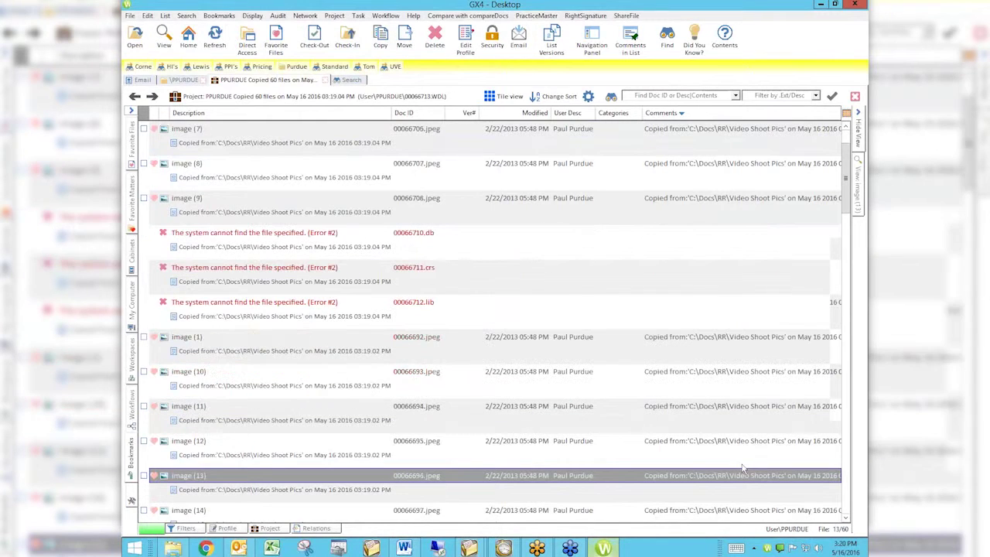
key("Down")
key("Down")
key("Down")
key("Down")
key("Down")
key("Down")
key("Down")
key("Down")
key("Down")
key("Down")
key("Down")
key("Down")
key("Down")
key("Down")
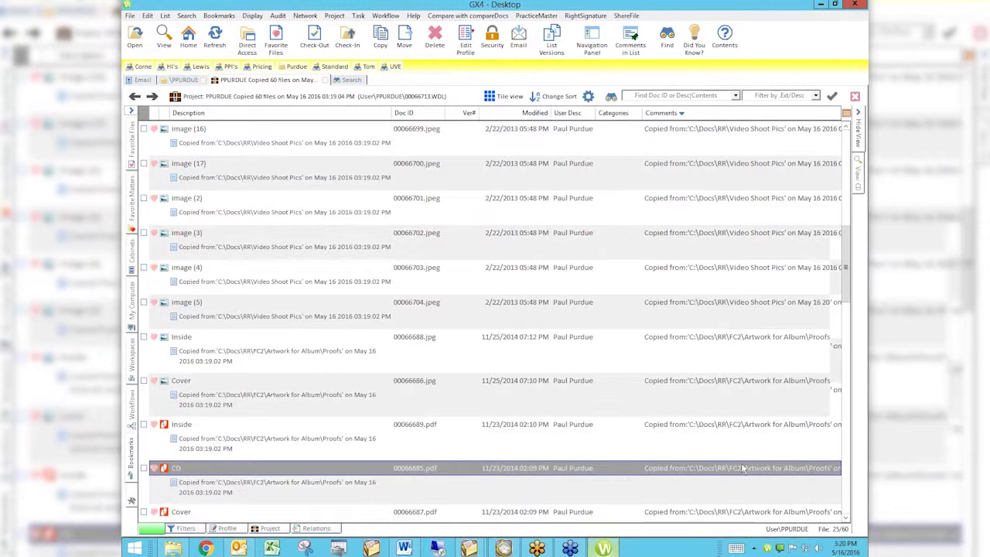
key("Down")
key("Down")
key("Down")
key("Down")
key("Down")
key("Down")
key("Down")
key("Down")
key("Down")
key("Down")
key("Down")
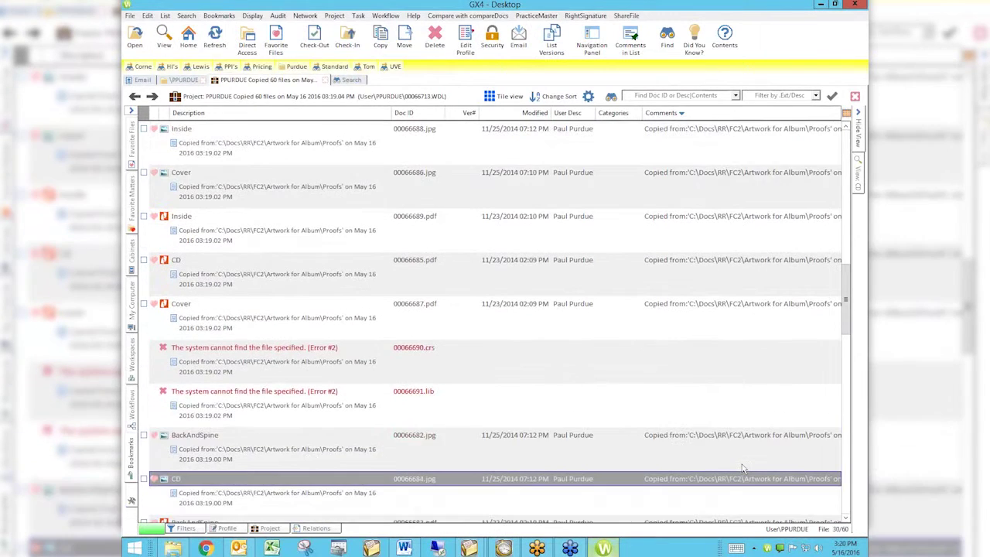
key("Down")
key("Down")
key("Down")
key("Down")
key("Down")
key("Down")
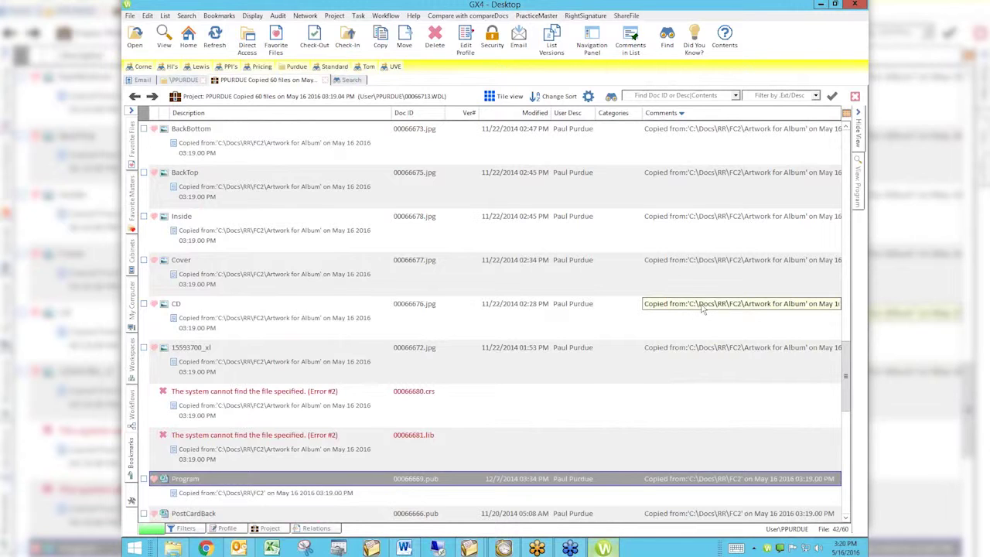
key("alt+Tab")
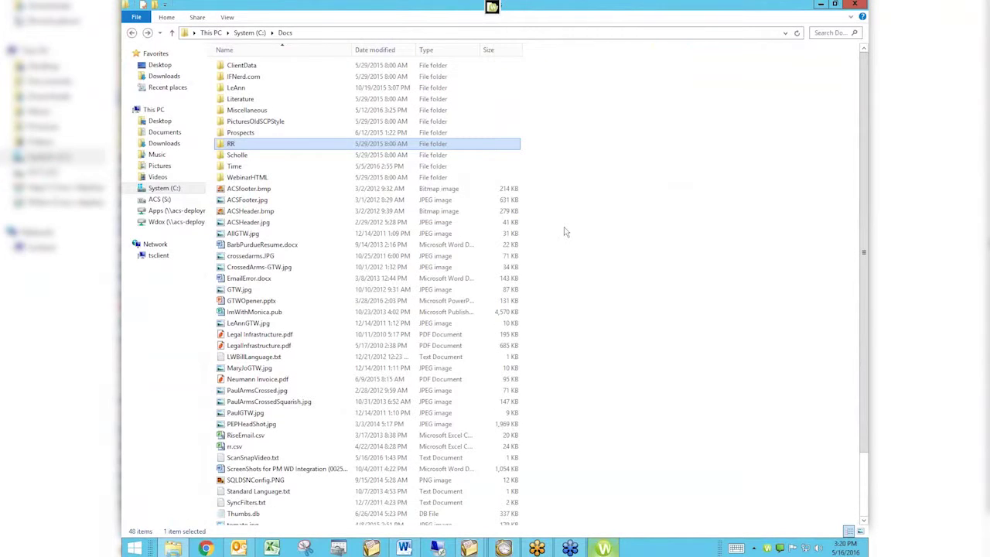
Open RR and then its FC2 subfolder, listing 14 items including Artwork for Album.
double_click(281, 147)
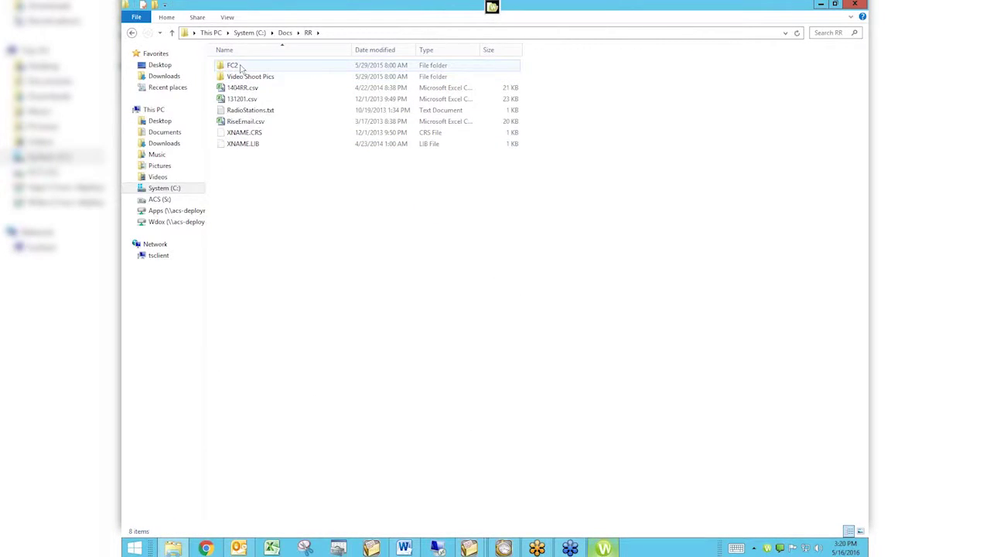
double_click(234, 66)
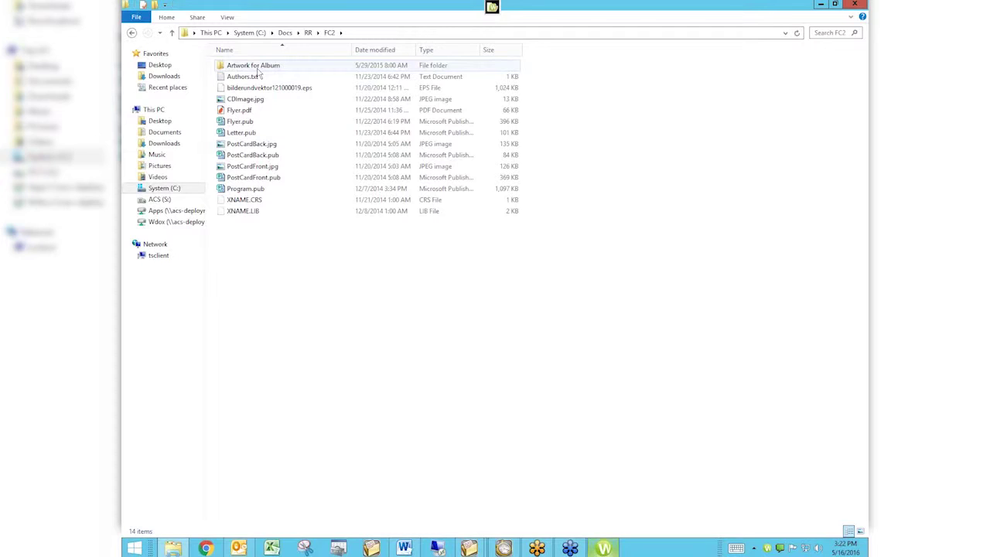
Open a new Chrome window and load attorneycomputersystems.com from the 'att' autocompletion.
key("super+2")
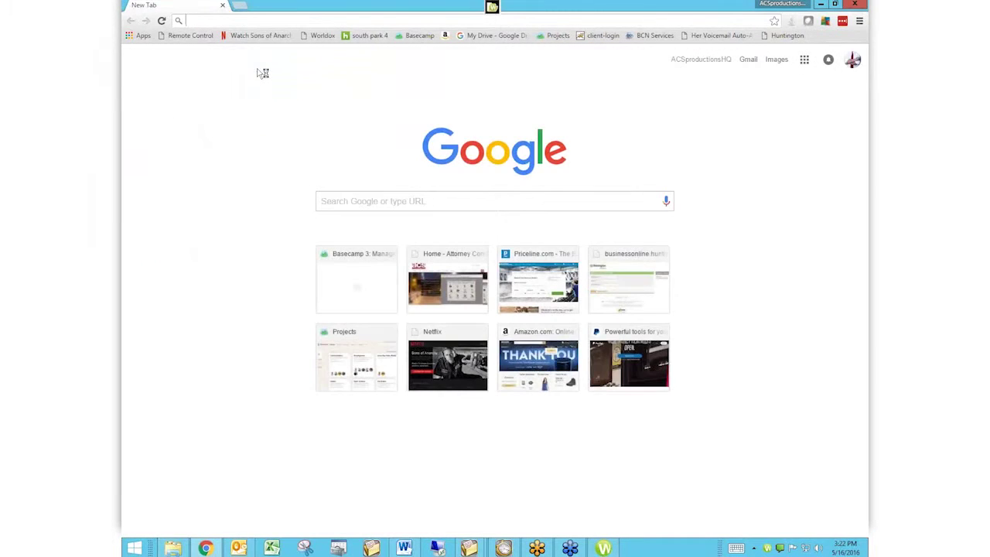
type("attorneycomputersystems.com")
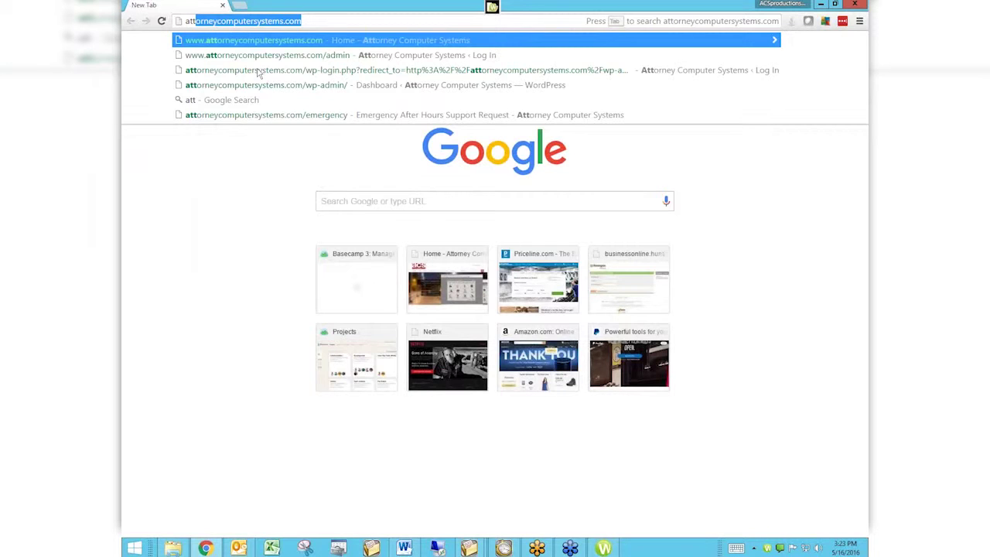
left_click(215, 276)
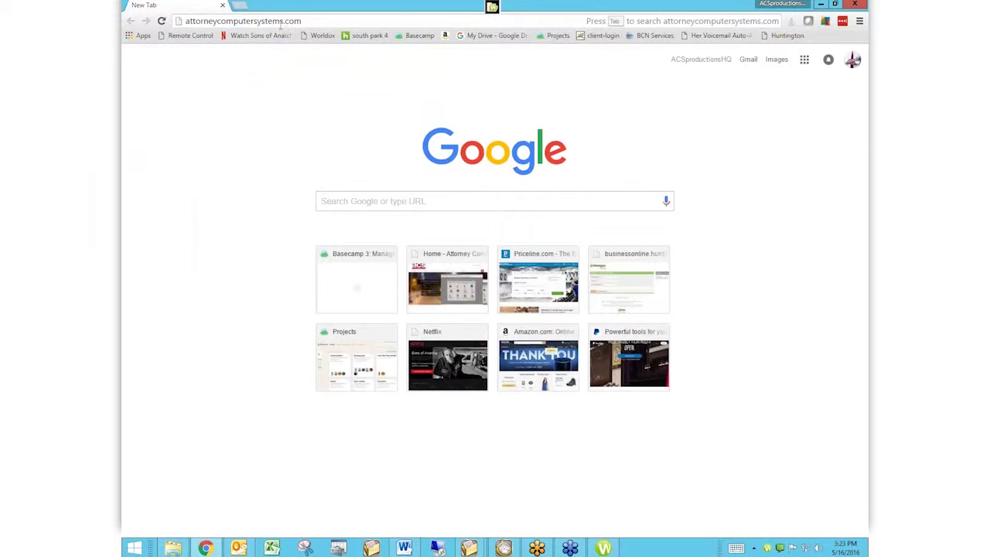
left_click(315, 21)
key("Return")
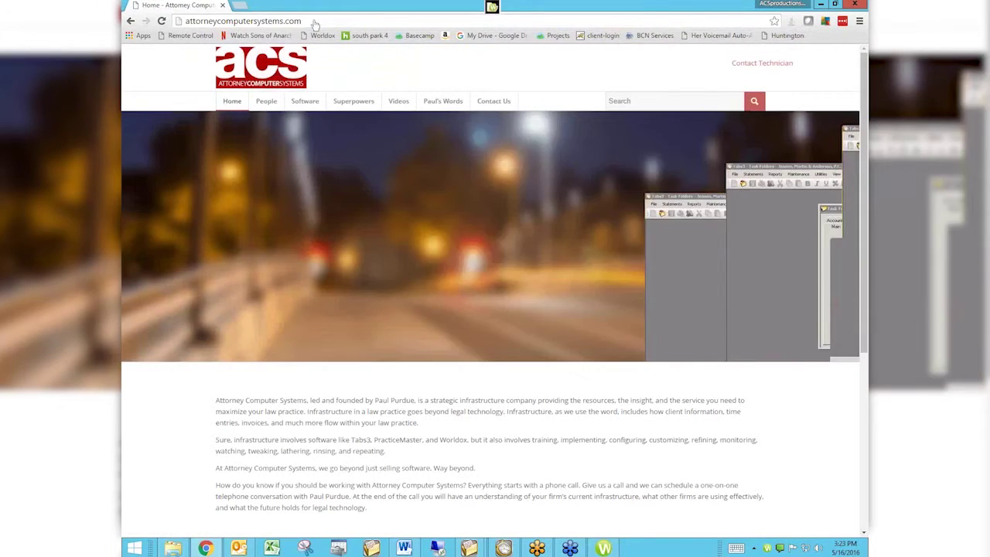
Open the Videos menu's Worldox Virtual User Group Meetings page showing the May 16, 2016 session.
mouse_move(396, 102)
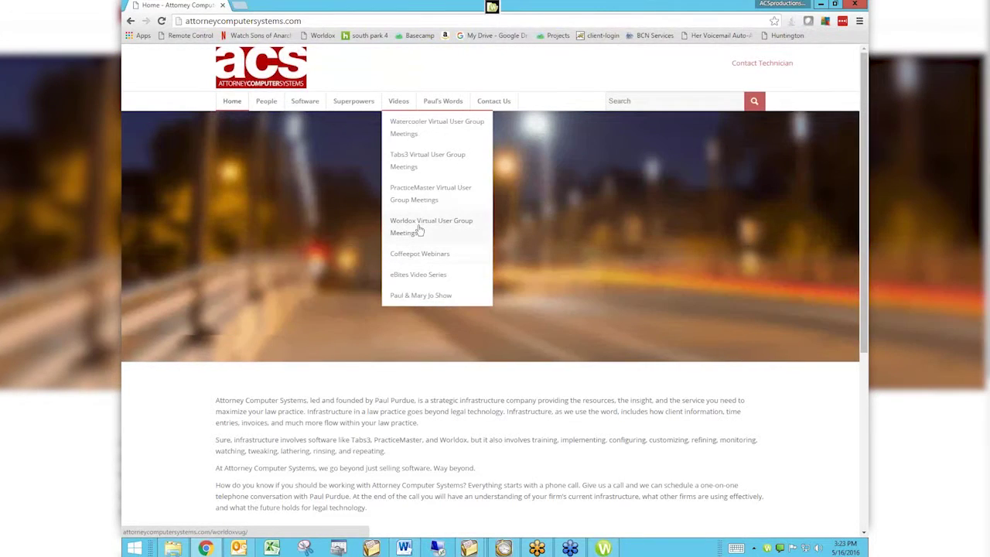
left_click(418, 229)
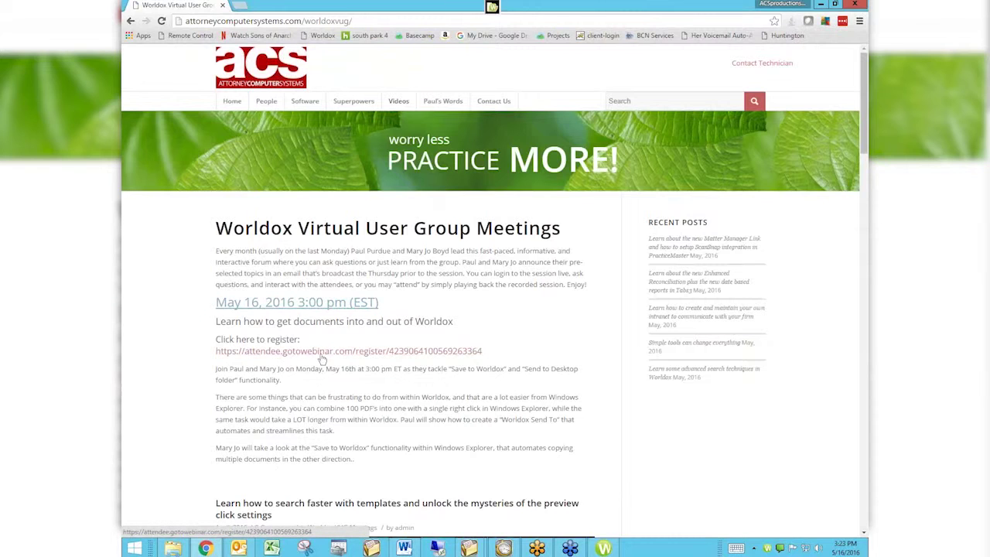
scroll(315, 309, "down", 1)
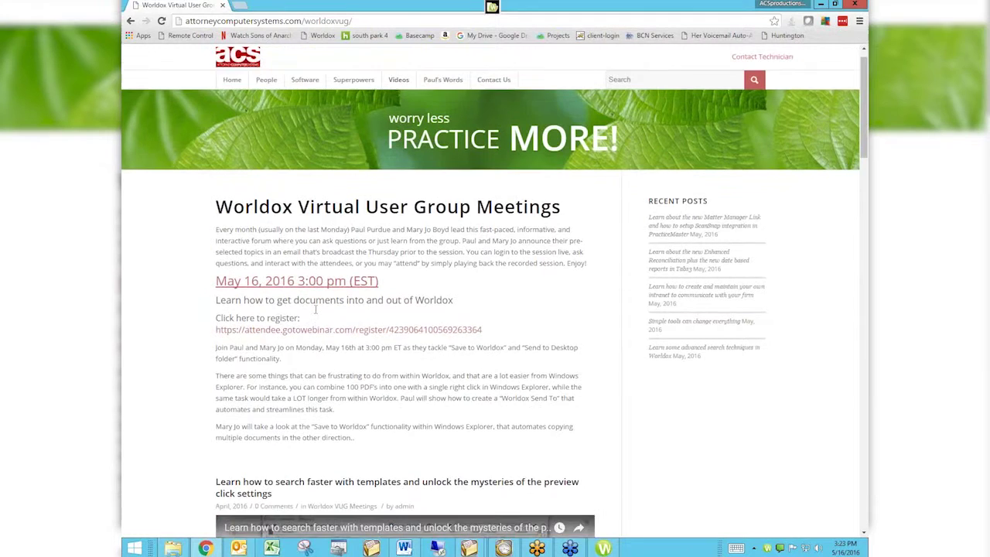
scroll(315, 310, "down", 3)
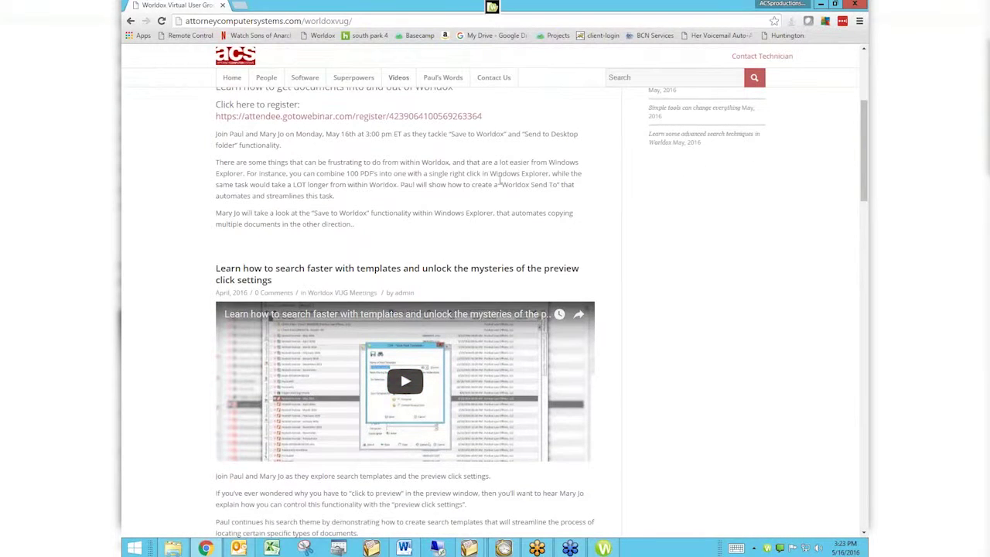
scroll(500, 182, "down", 1)
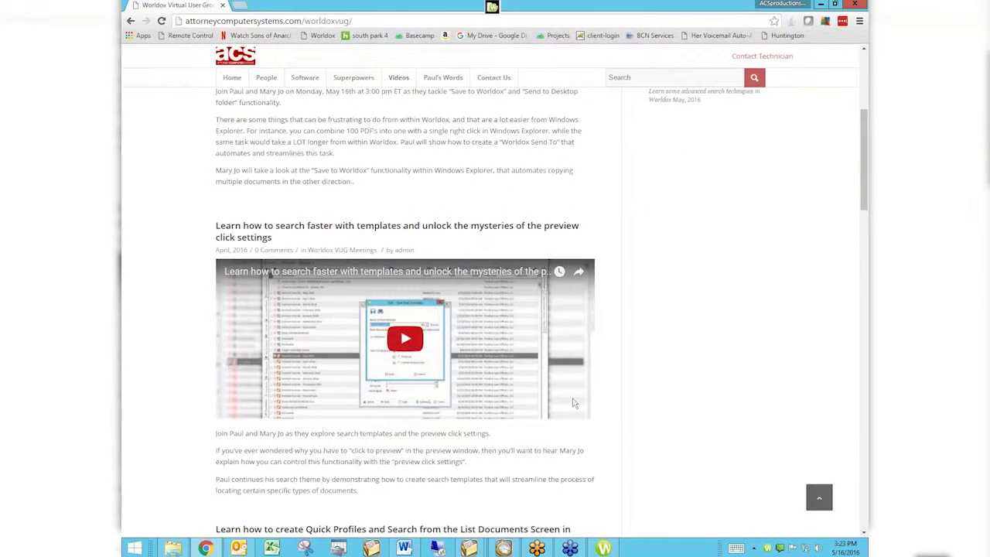
scroll(620, 440, "down", 7)
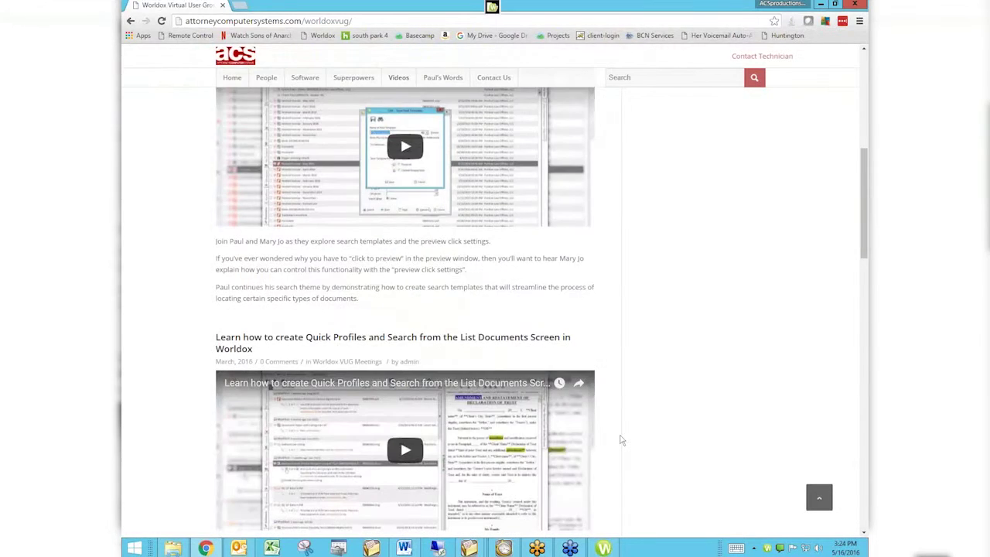
scroll(620, 440, "down", 17)
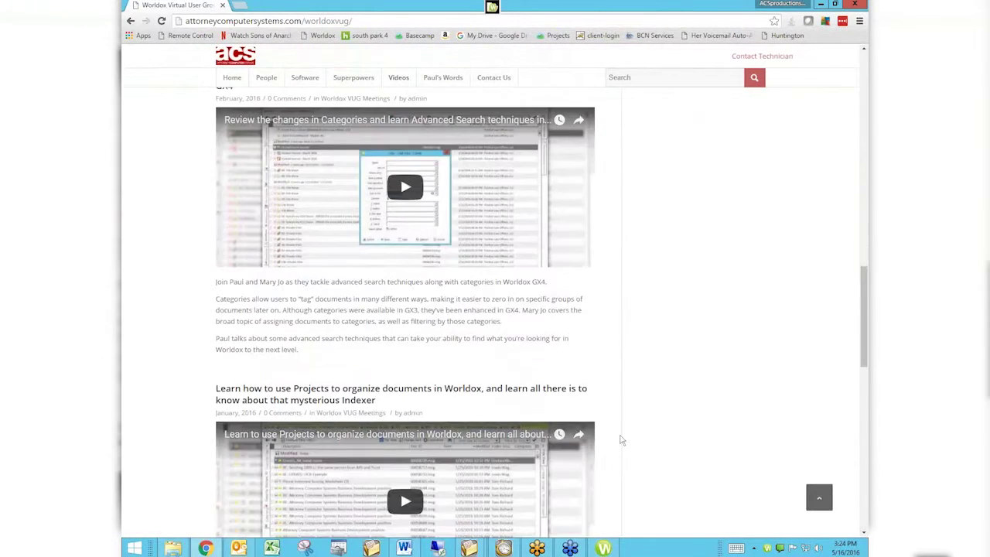
scroll(620, 440, "down", 10)
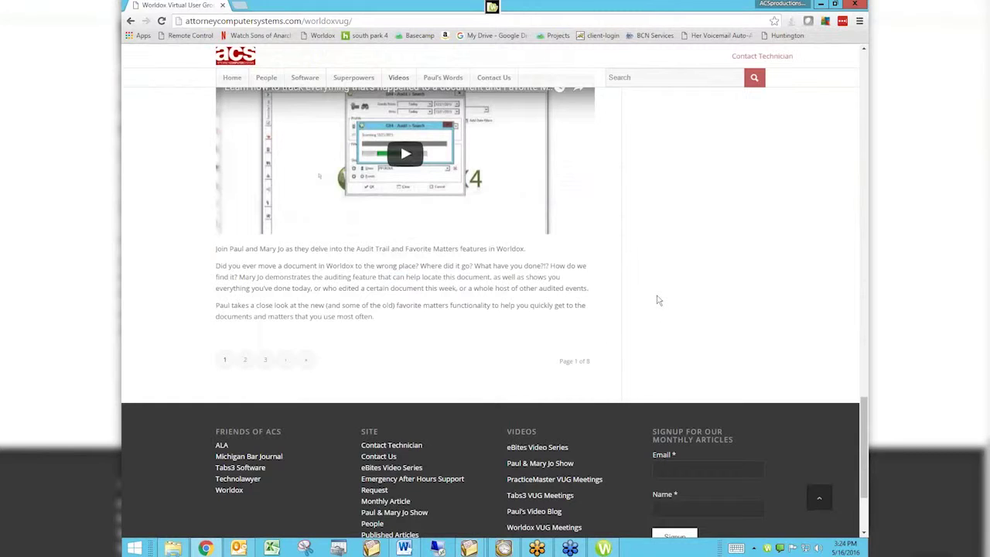
Search the Attorney Computer Systems site for 'email'.
left_click(660, 76)
type("email")
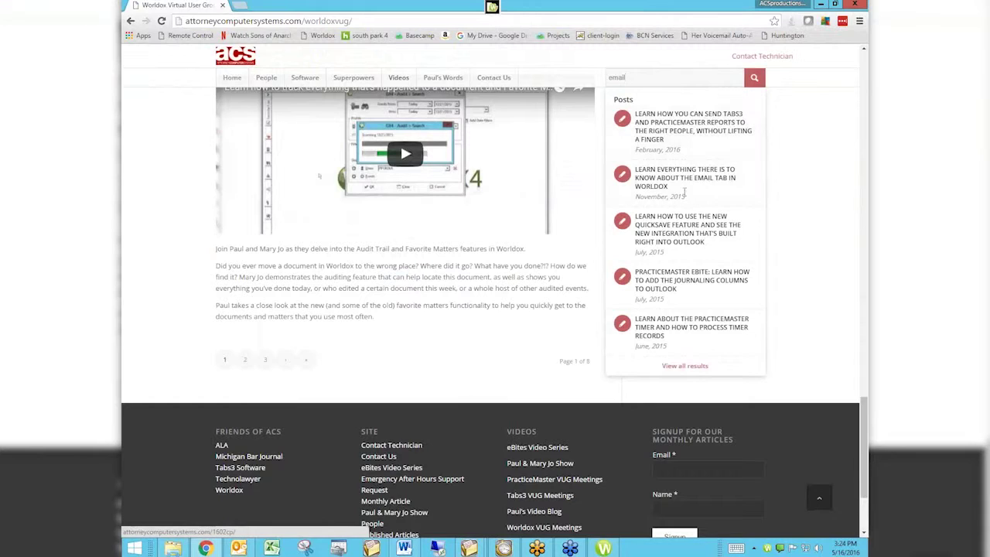
left_click(755, 79)
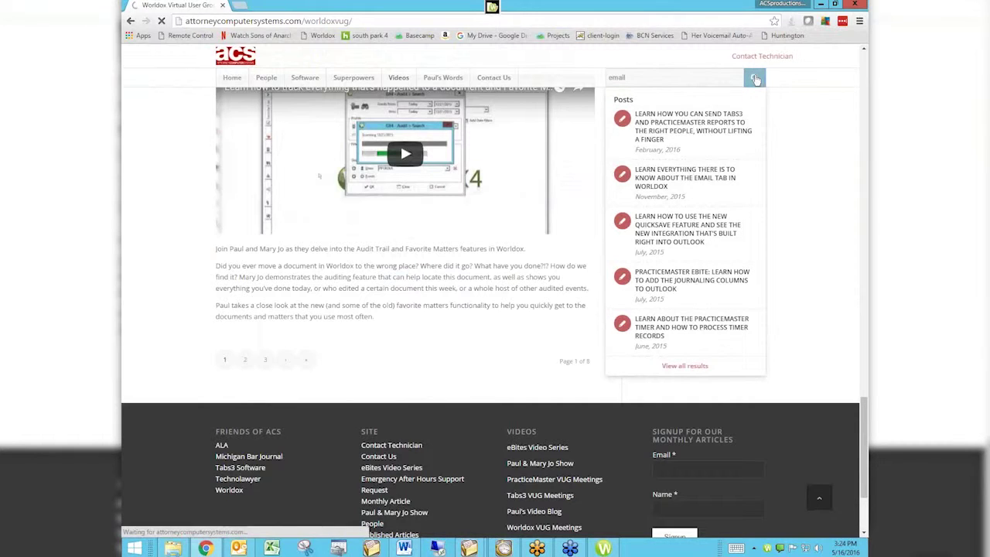